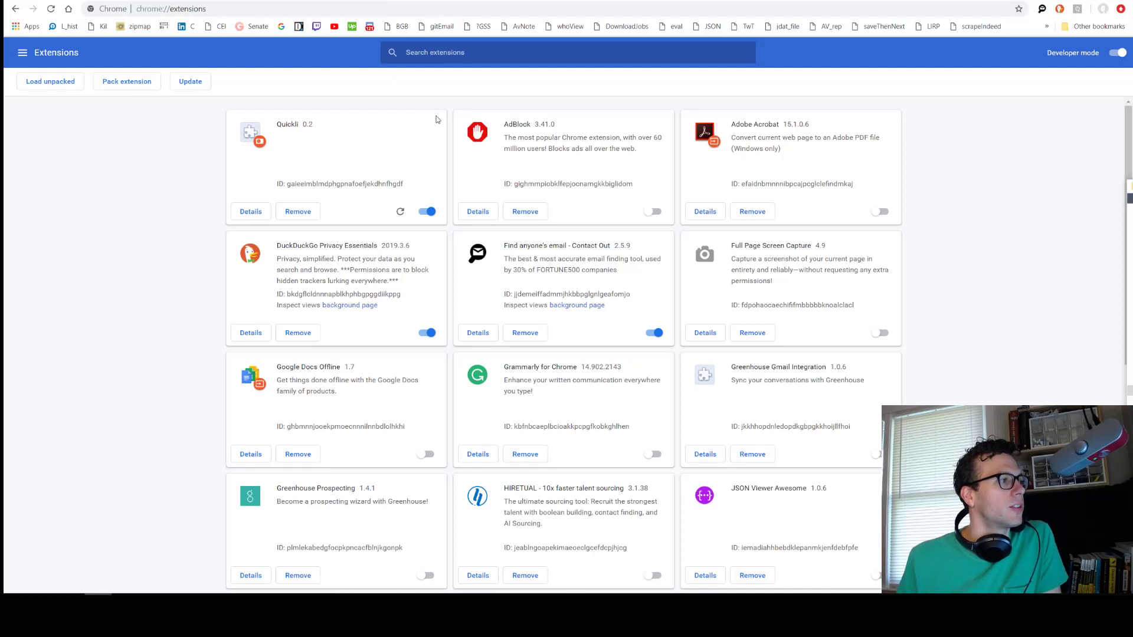
# Step: Remove the installed Quickli 0.2 extension from the browser and confirm the removal
pyautogui.click(305, 216)
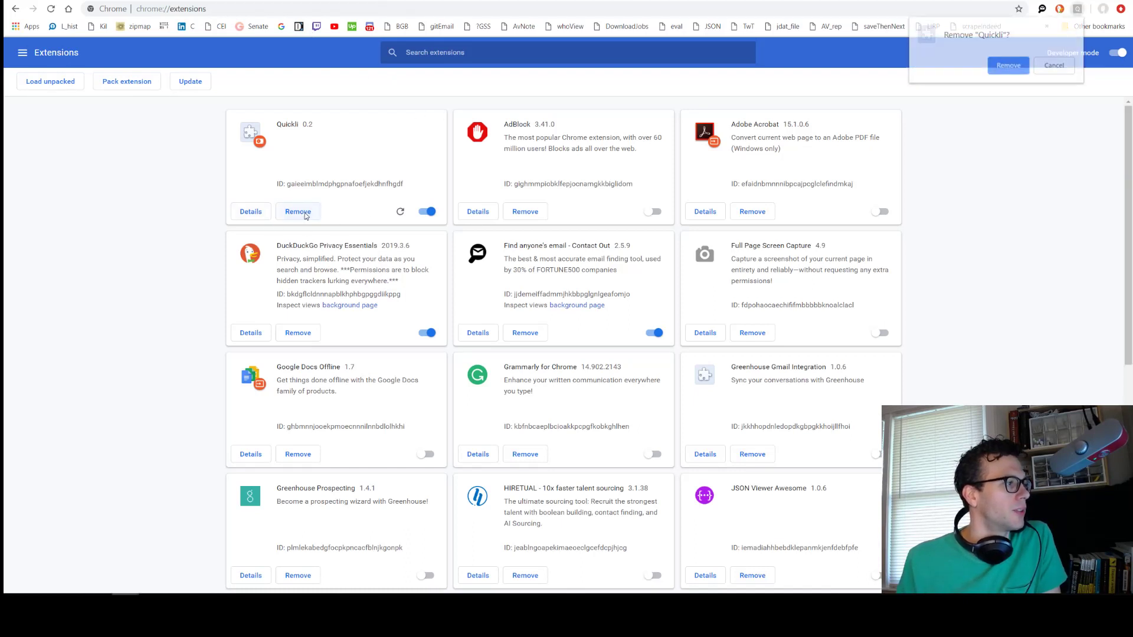
pyautogui.click(999, 70)
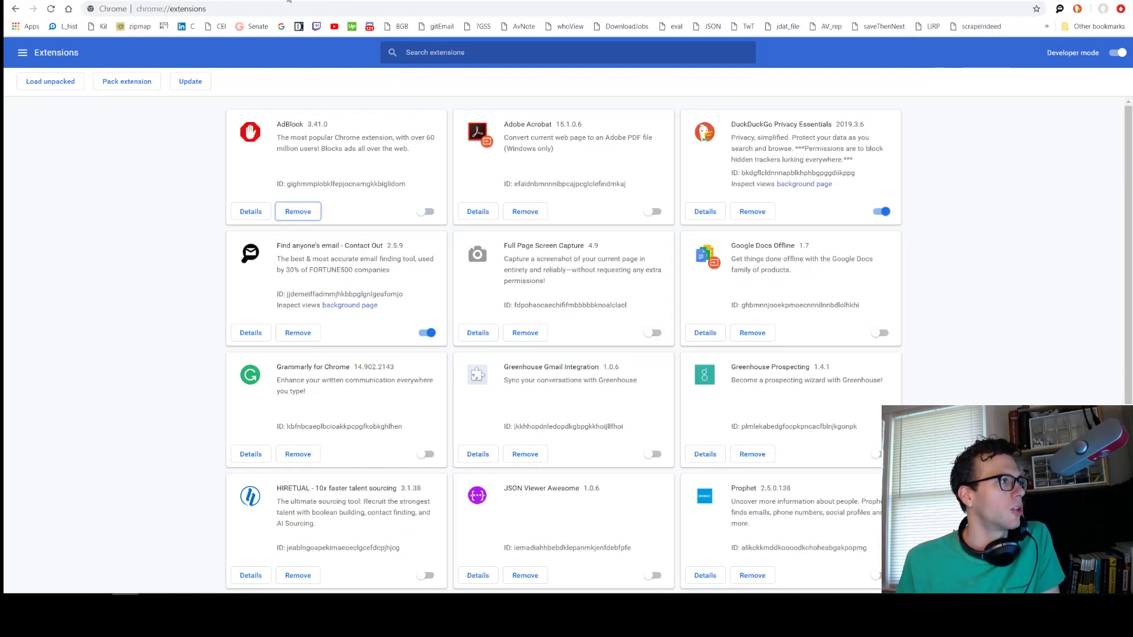
# Step: Switch to Google Drive and download the Quickli folder from quickli_alpha_release
pyautogui.click(215, 2)
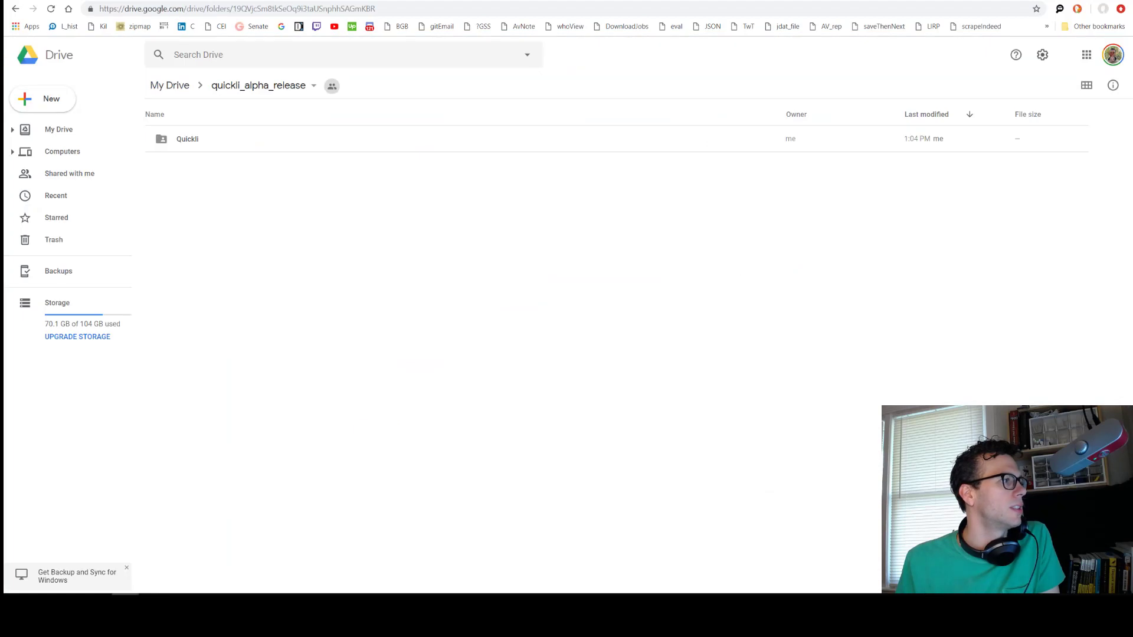
pyautogui.rightClick(188, 140)
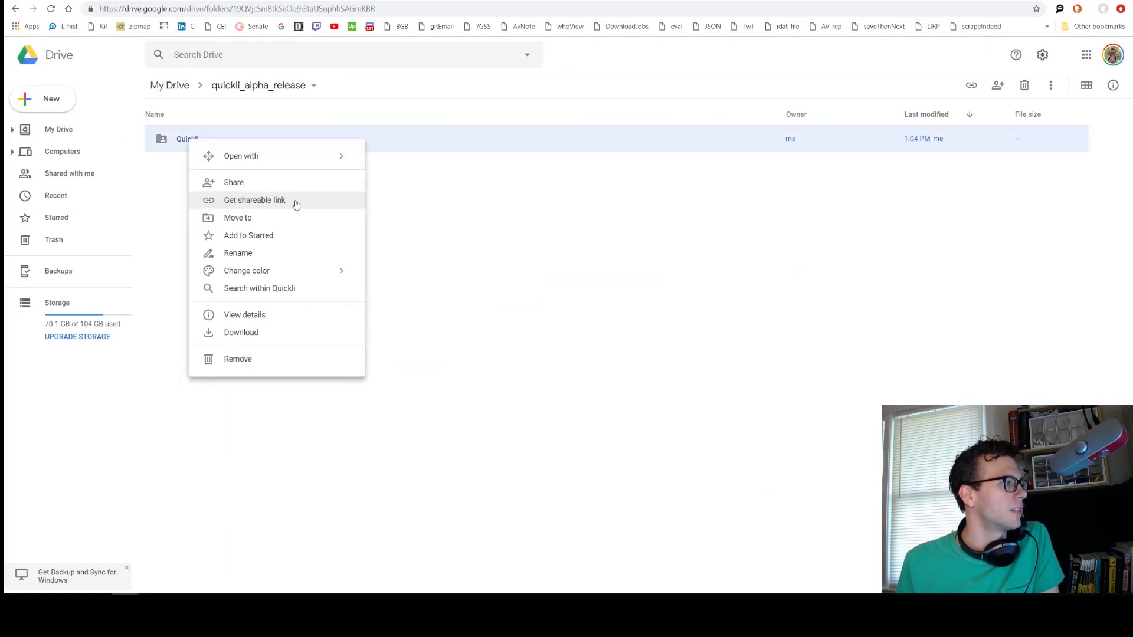
pyautogui.click(258, 338)
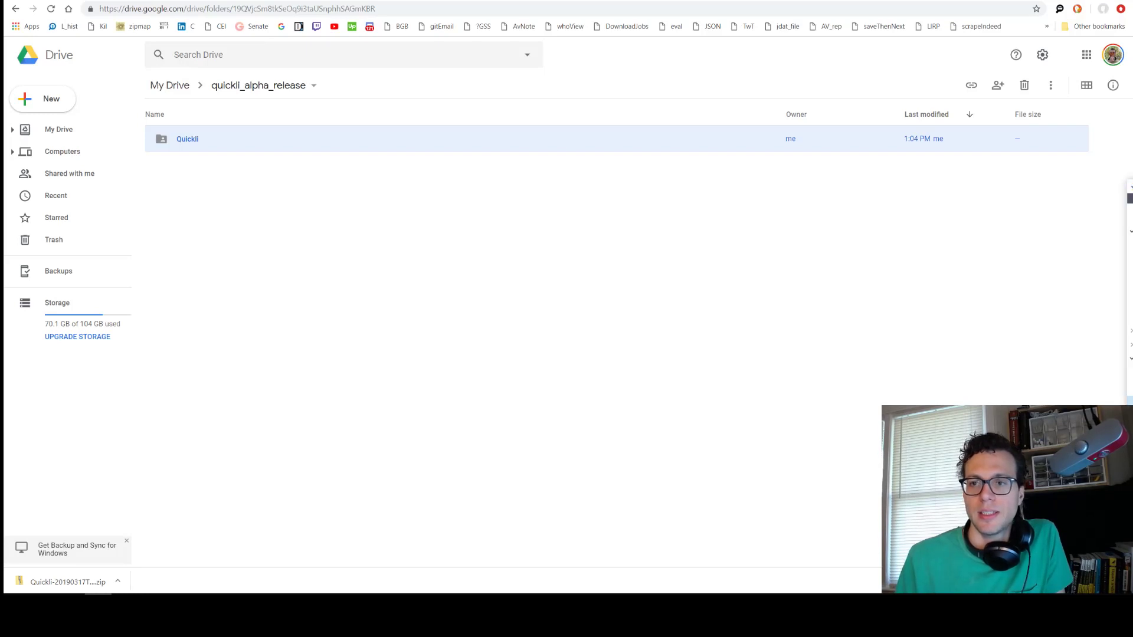
# Step: Open the downloaded Quickli zip and copy its Quickli folder into Documents > Extensions
pyautogui.click(61, 583)
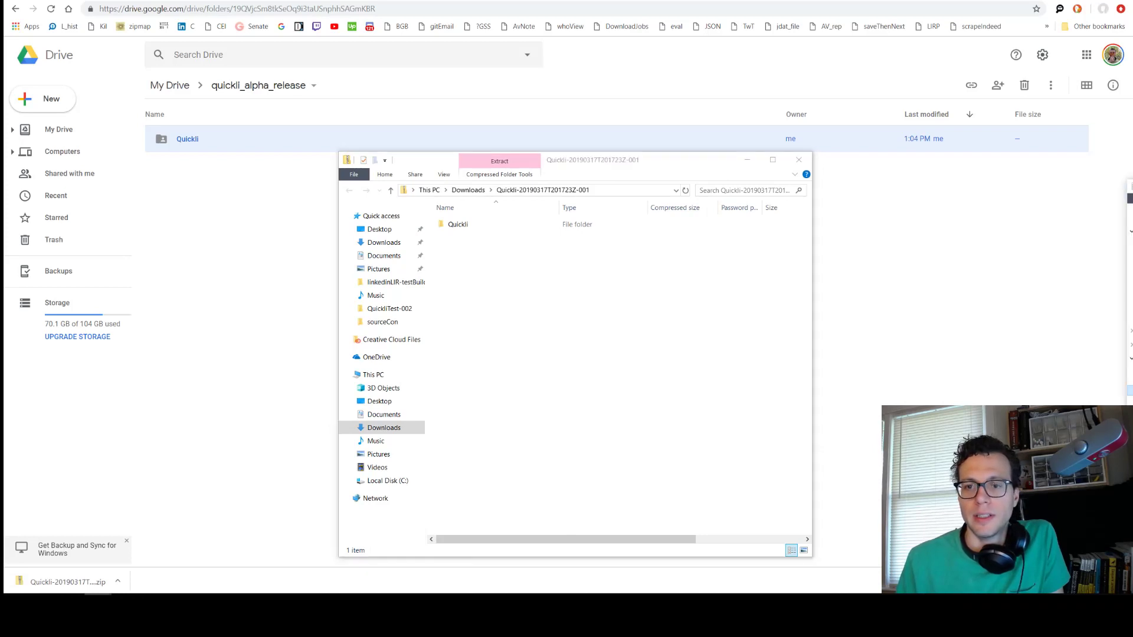
pyautogui.moveTo(1132, 188); pyautogui.dragTo(735, 182)
pyautogui.moveTo(464, 225); pyautogui.dragTo(782, 388)
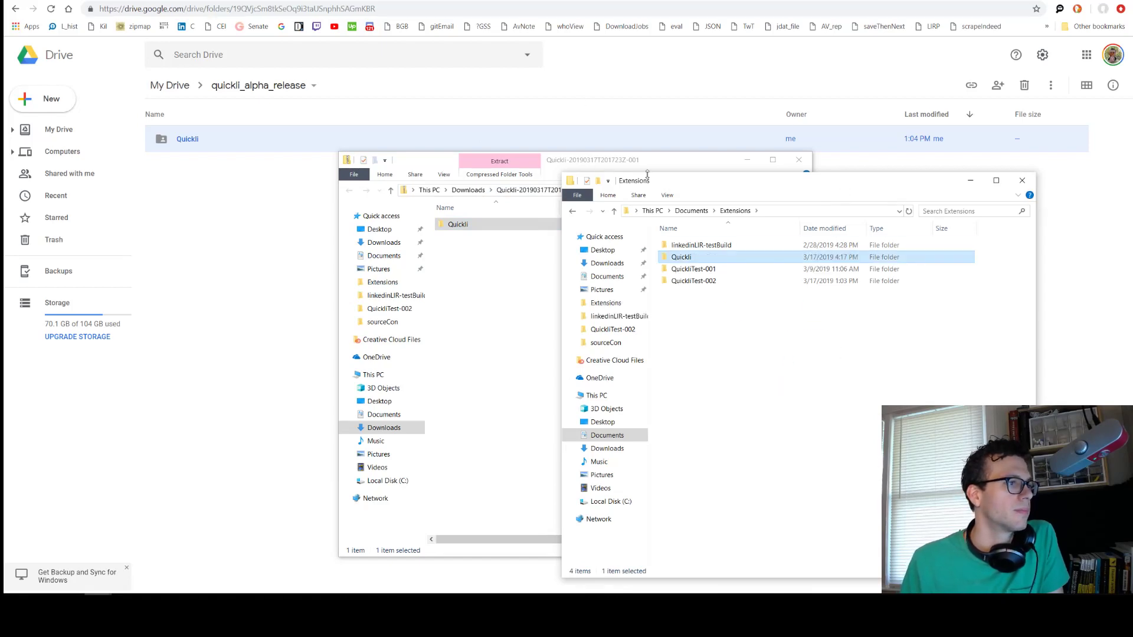
# Step: On the chrome://extensions page, load the Quickli folder from Documents > Extensions as an unpacked extension
pyautogui.click(528, 0)
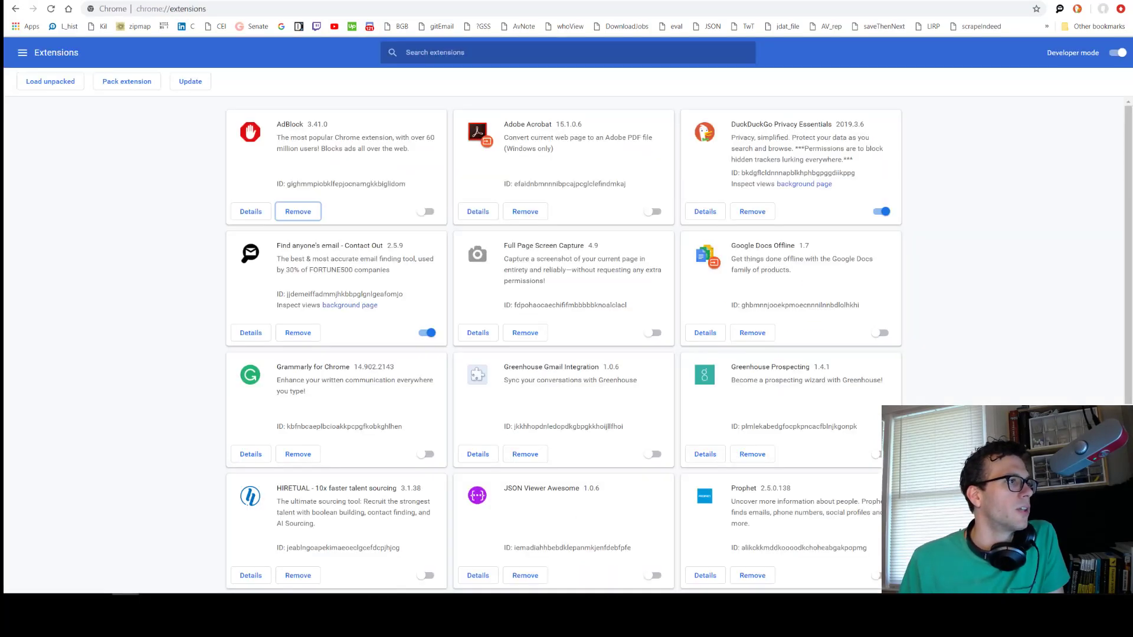
pyautogui.click(176, 11)
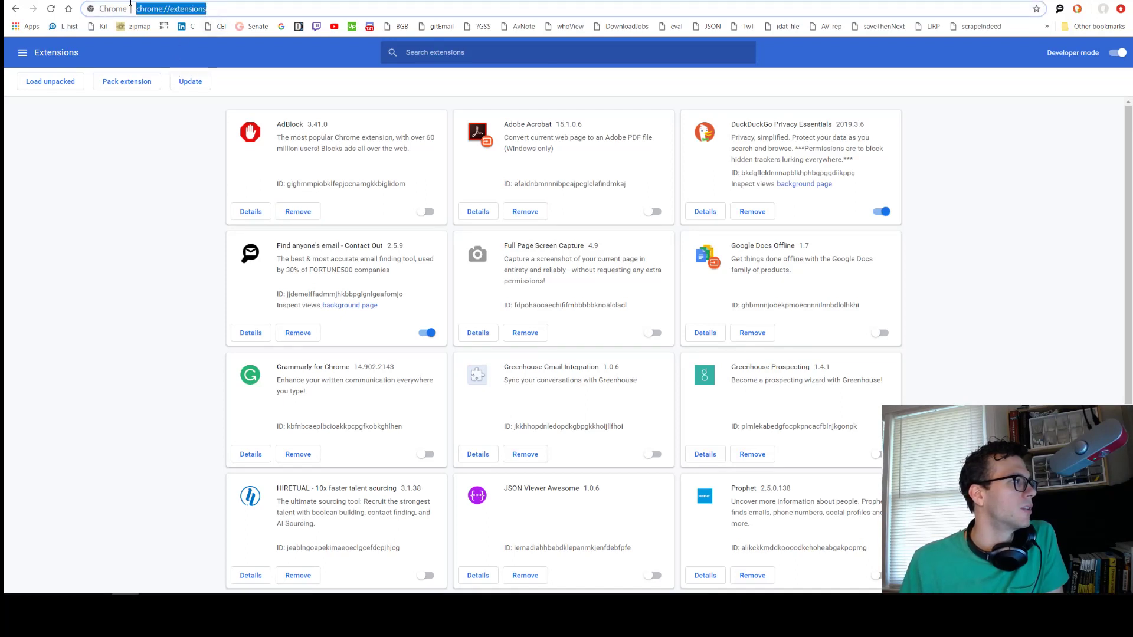
pyautogui.click(176, 12)
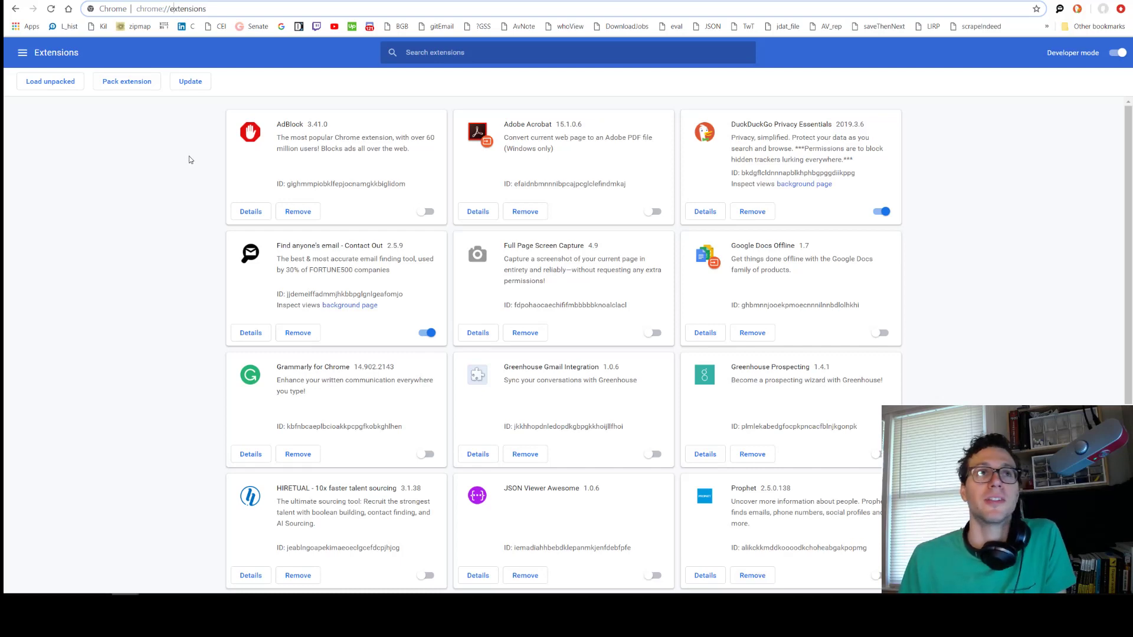
pyautogui.click(31, 82)
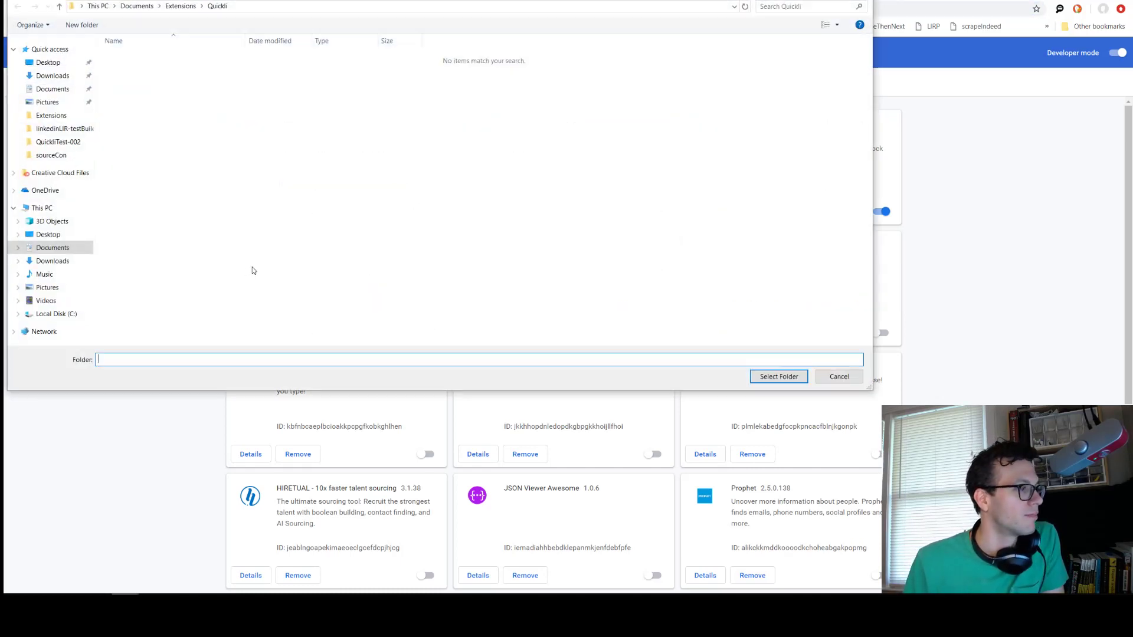
pyautogui.click(186, 7)
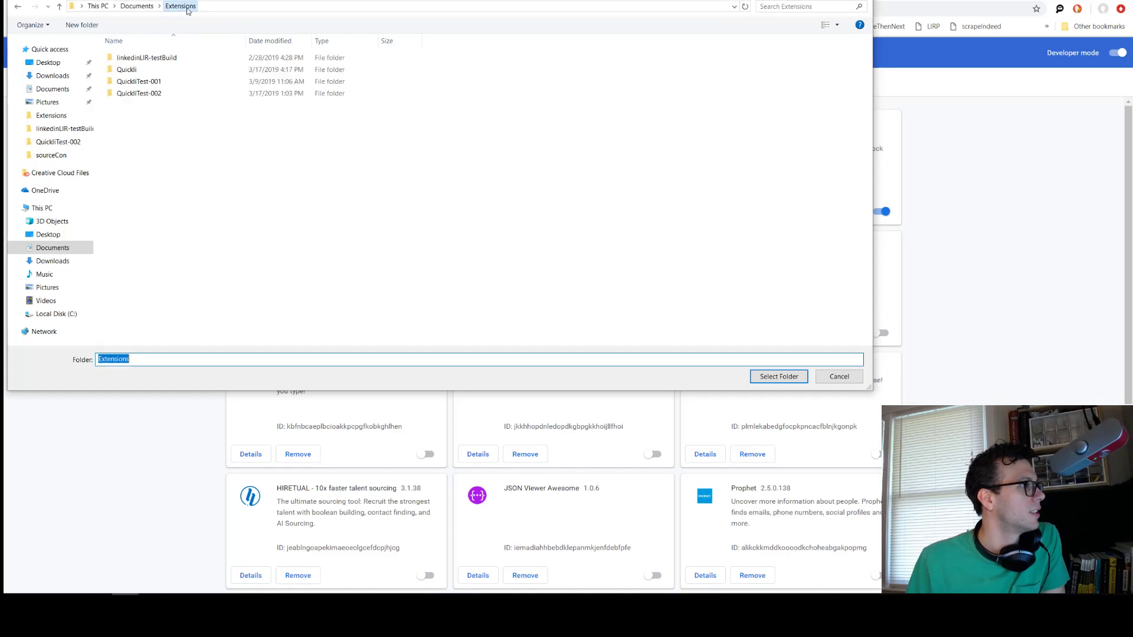
pyautogui.click(135, 70)
pyautogui.click(772, 377)
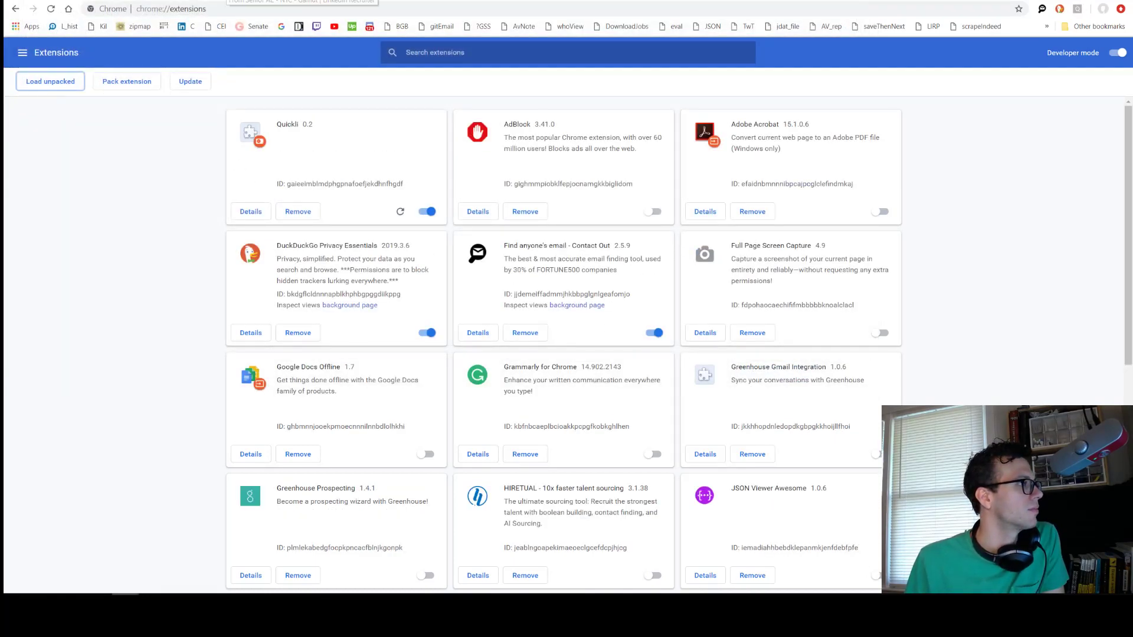
# Step: Switch to the LinkedIn Recruiter profile opened from the search and advance to the next profile in the results
pyautogui.click(222, 1)
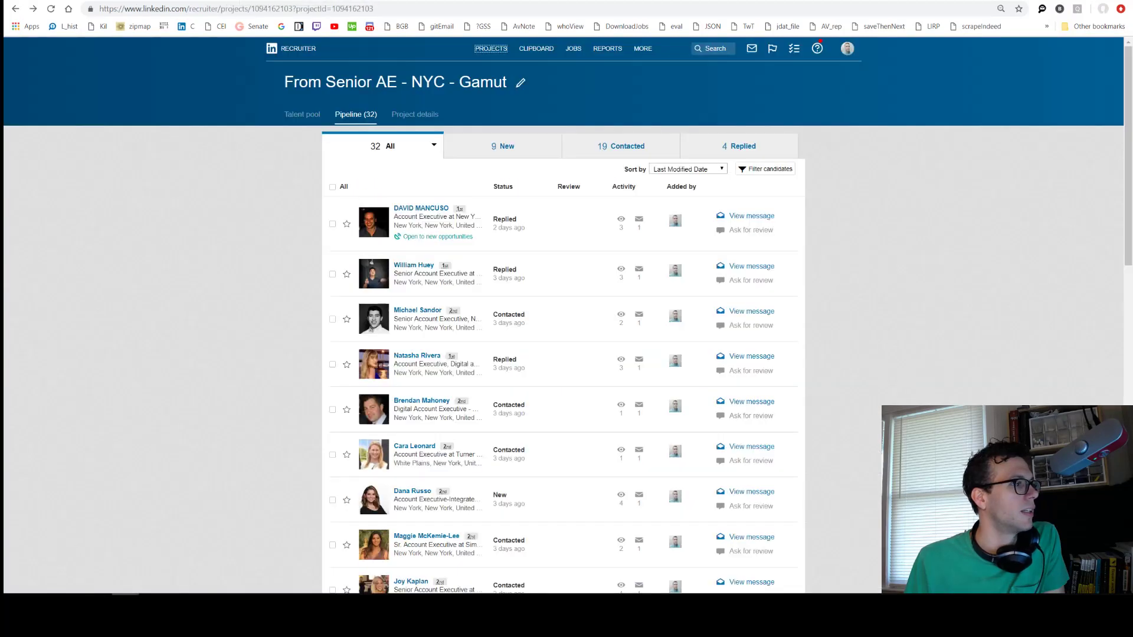
pyautogui.click(118, 1)
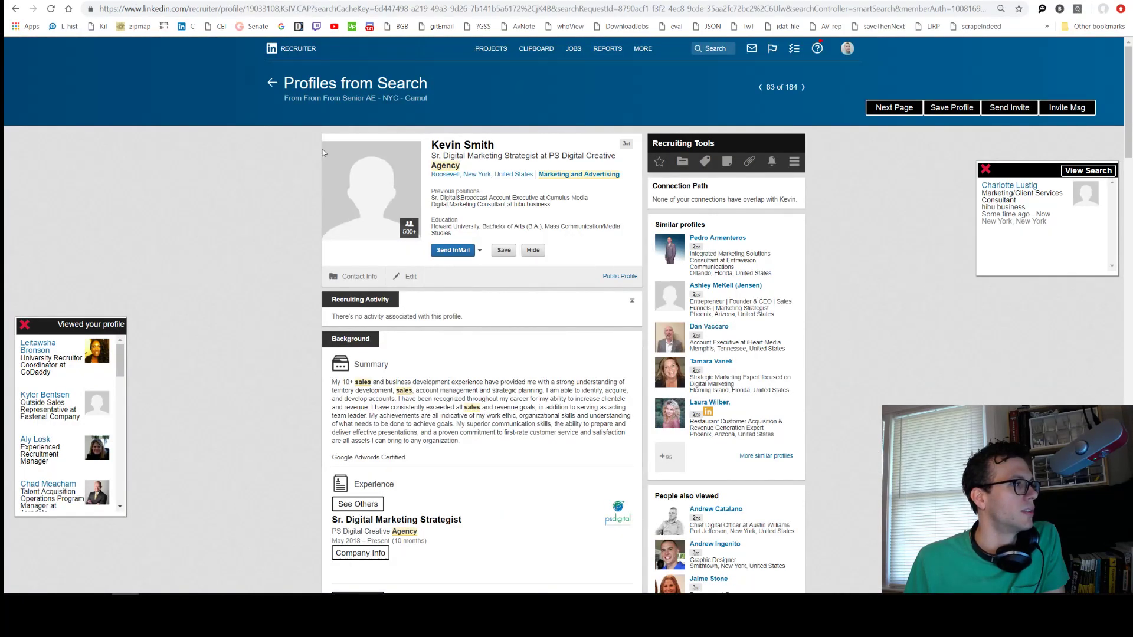
pyautogui.click(803, 88)
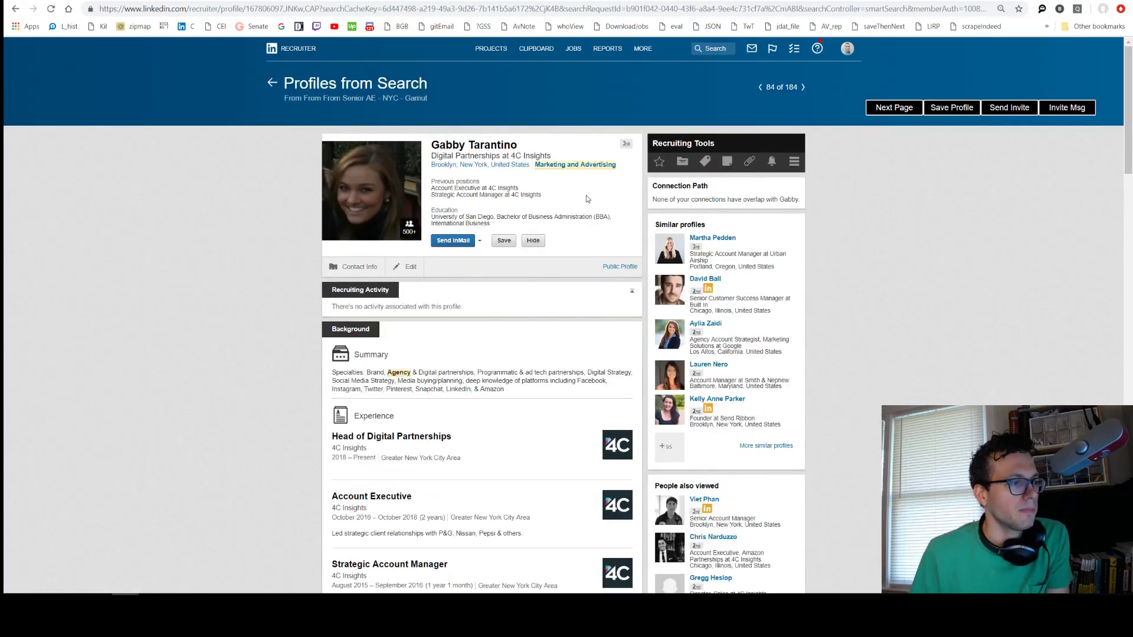
# Step: Browse the full list in the "Viewed your profile" panel, moving it closer to the profile, and close the panel
pyautogui.scroll(-2, 584, 197)
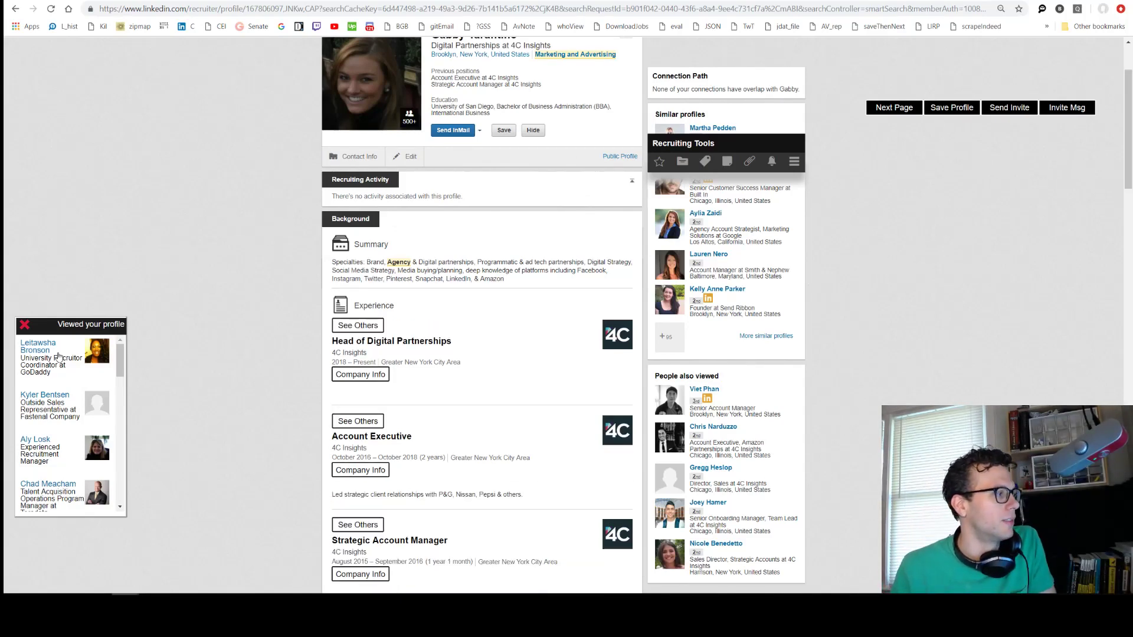
pyautogui.moveTo(67, 327); pyautogui.dragTo(244, 210)
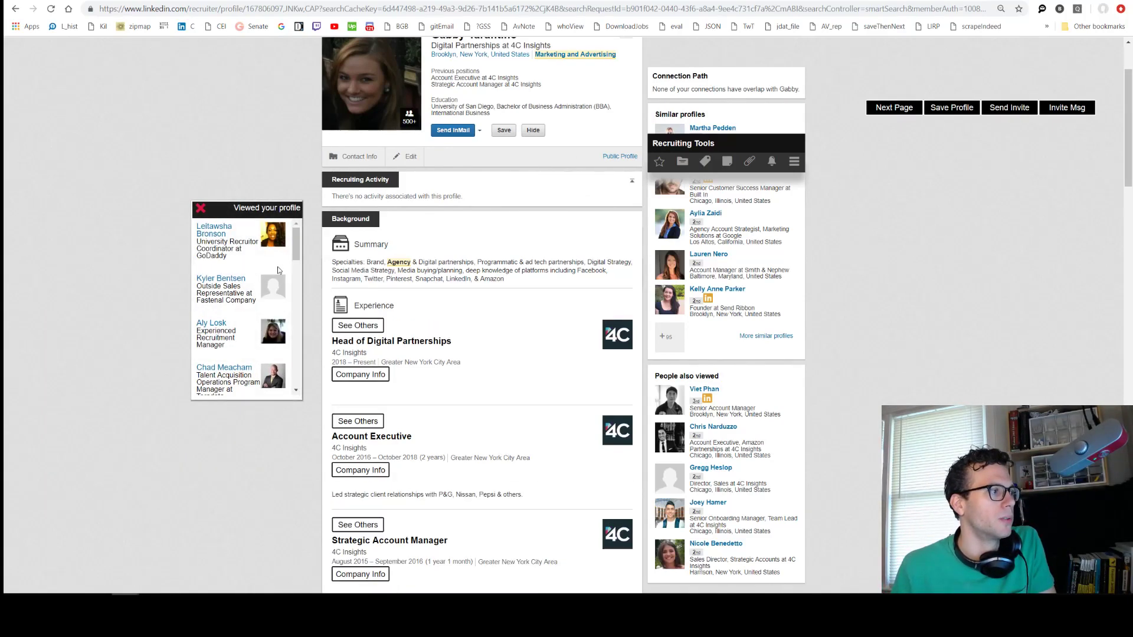
pyautogui.scroll(2, 263, 273)
pyautogui.moveTo(297, 242); pyautogui.dragTo(300, 334)
pyautogui.scroll(-3, 257, 314)
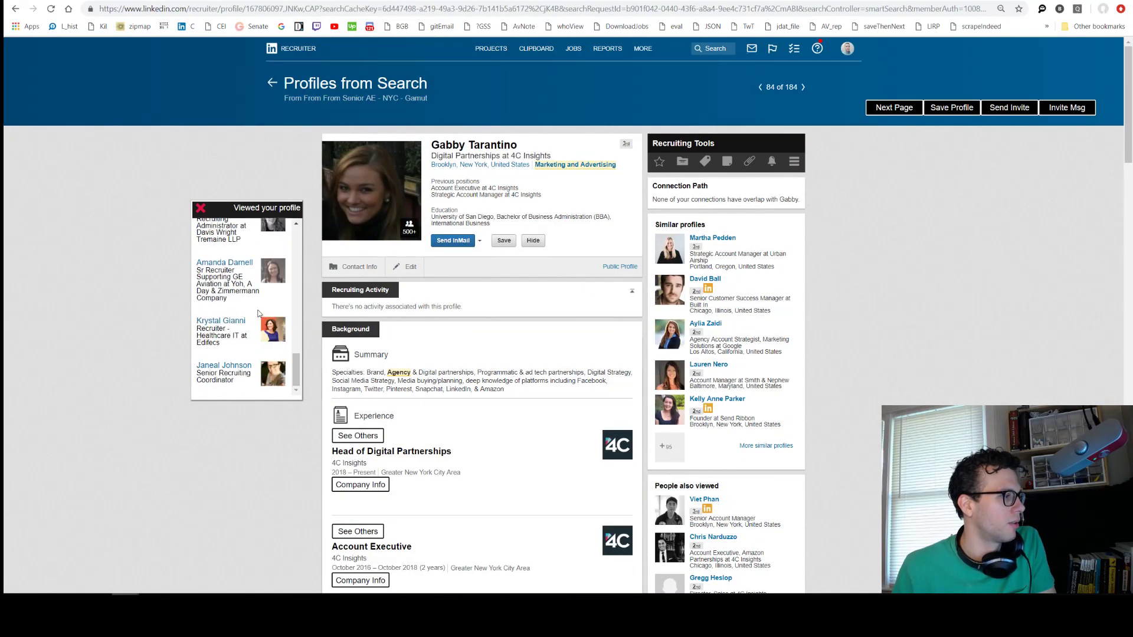
pyautogui.scroll(8, 260, 312)
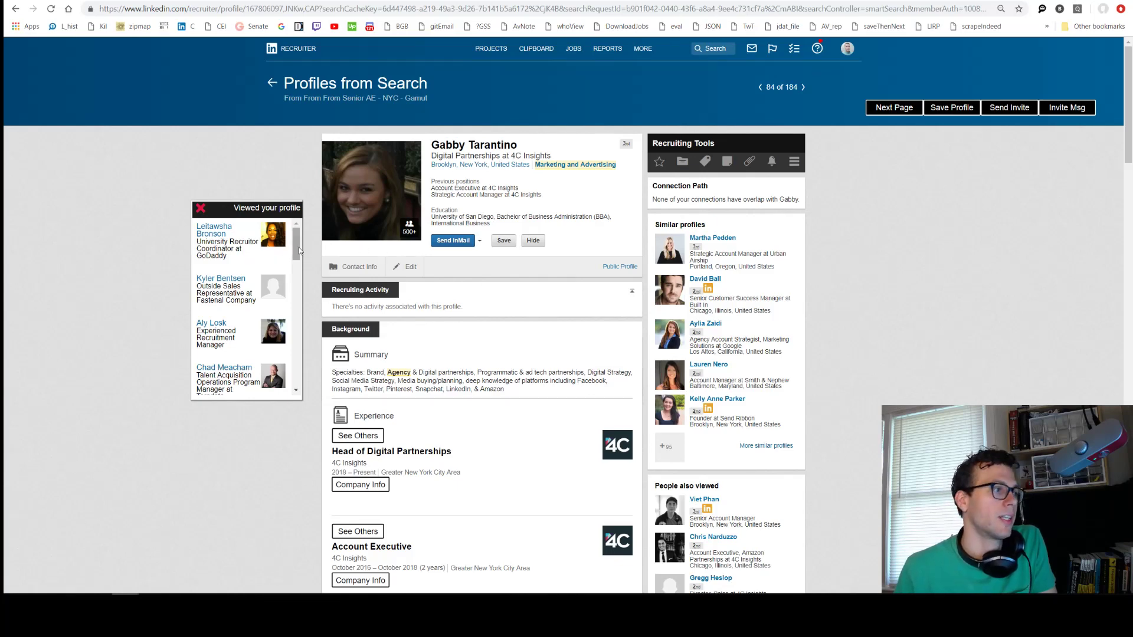
pyautogui.moveTo(297, 246)
pyautogui.mouseDown()
pyautogui.moveTo(304, 377)
pyautogui.moveTo(298, 238)
pyautogui.mouseUp()
pyautogui.moveTo(242, 204); pyautogui.dragTo(169, 195)
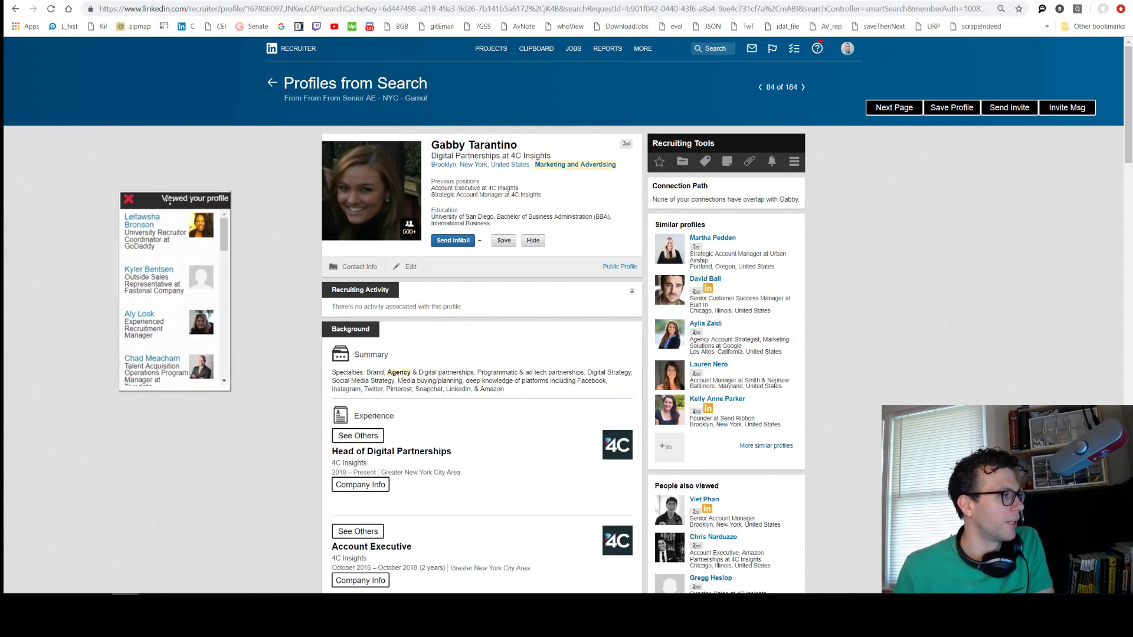
pyautogui.click(129, 199)
# Step: Look up other people for the profile's Head of Digital Partnerships and Account Executive positions at 4C Insights with See Others
pyautogui.scroll(-4, 840, 205)
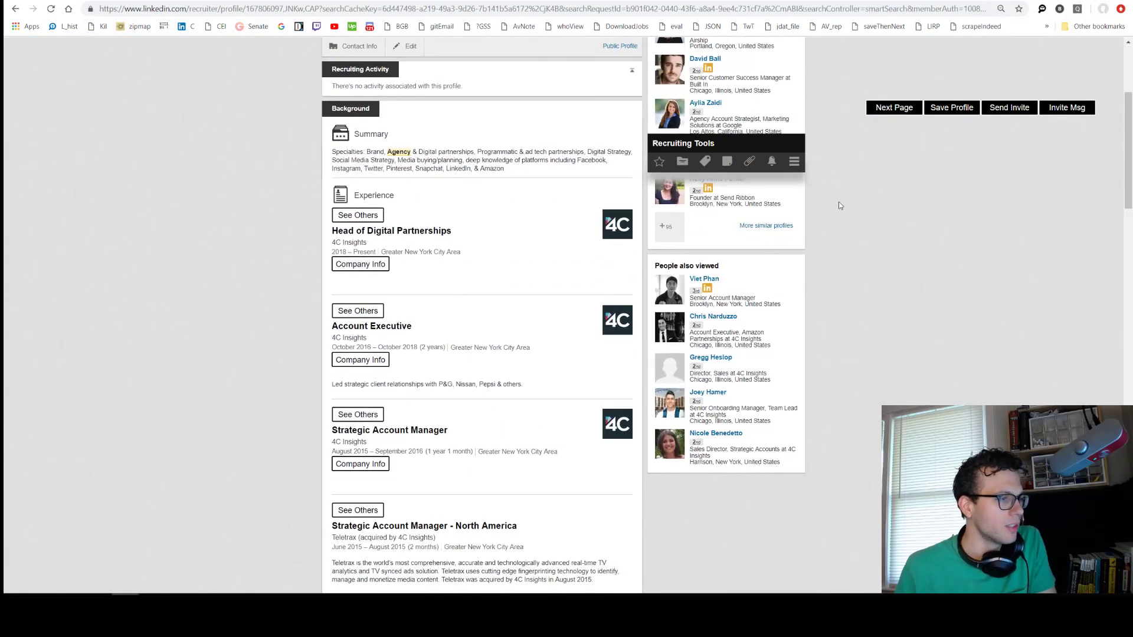
pyautogui.click(370, 220)
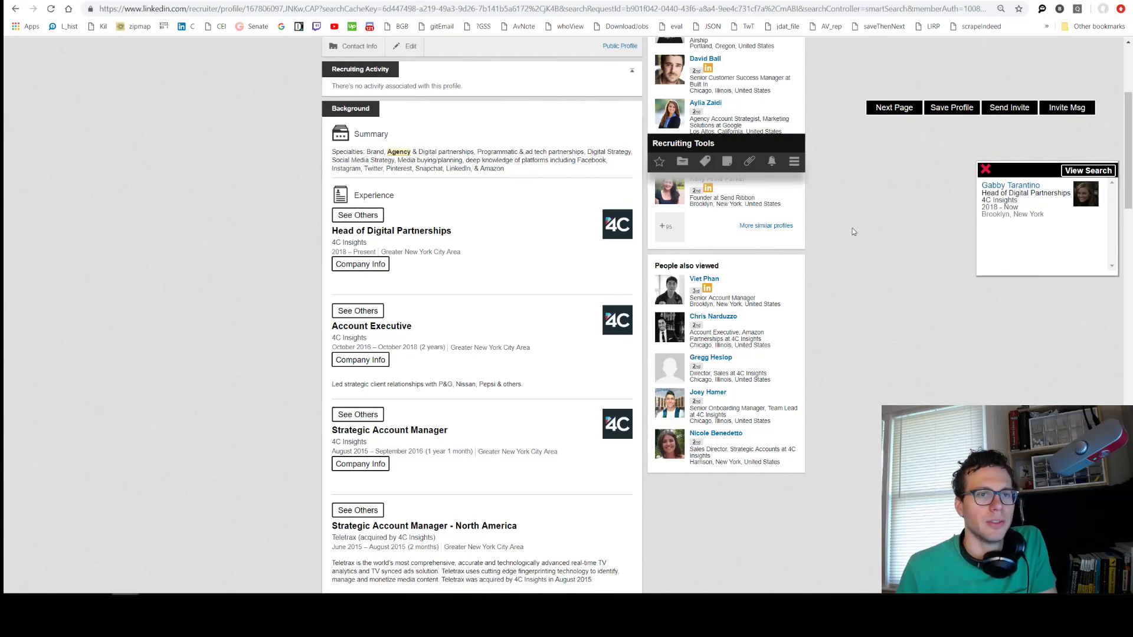
pyautogui.scroll(4, 852, 228)
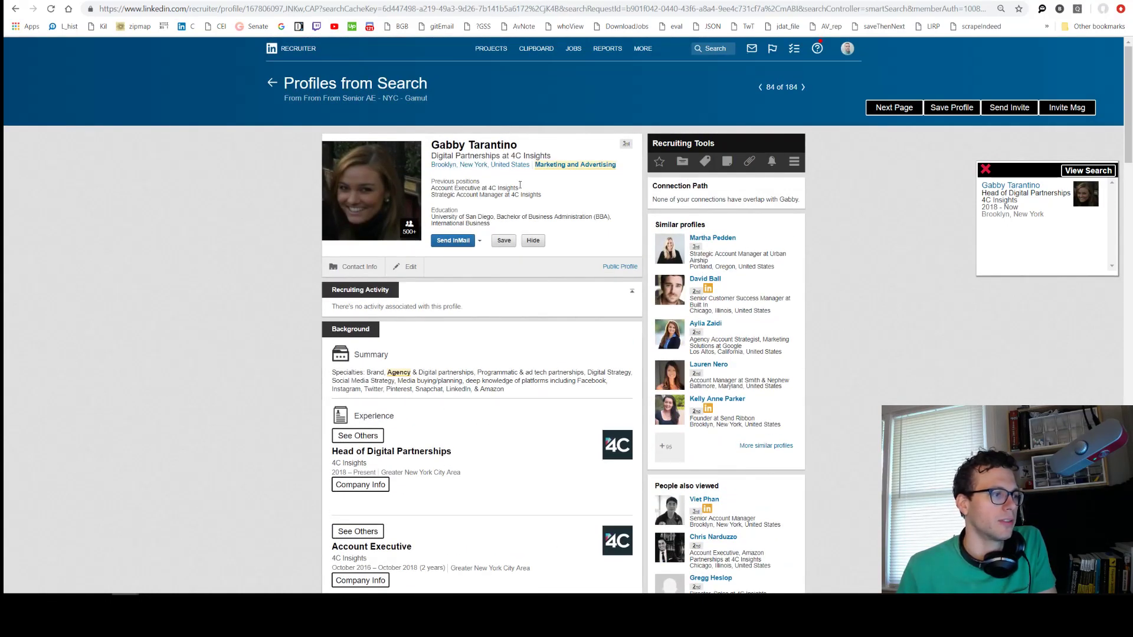
pyautogui.scroll(-4, 461, 287)
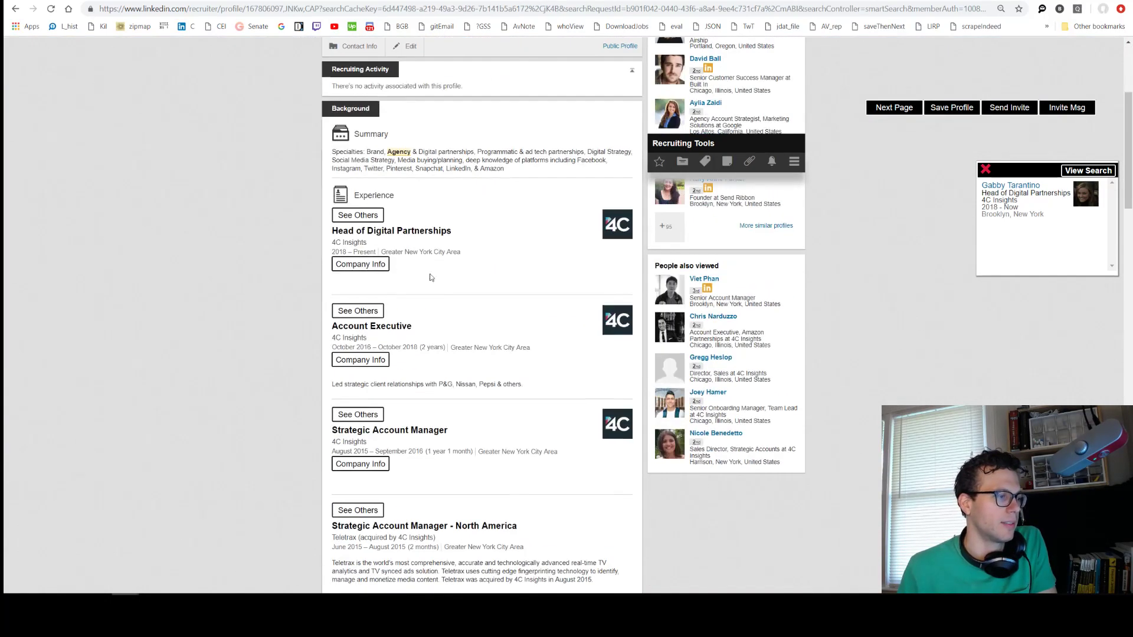
pyautogui.click(357, 312)
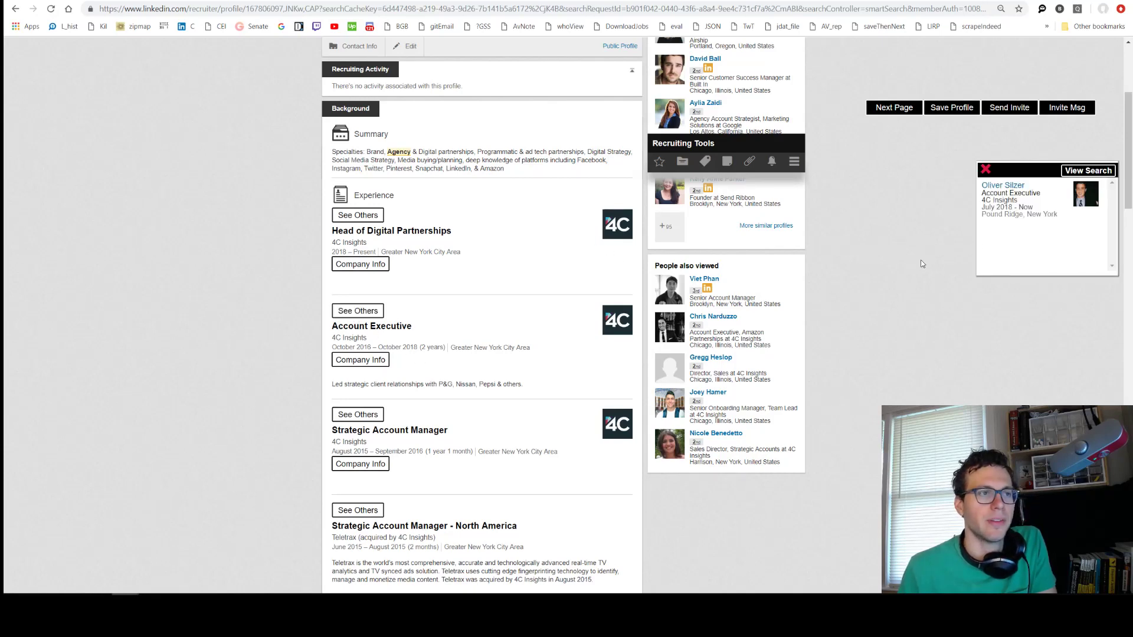
# Step: Open the profile of the Account Executive listed in the See Others results, review its experience section, and return to the original profile
pyautogui.scroll(4, 921, 259)
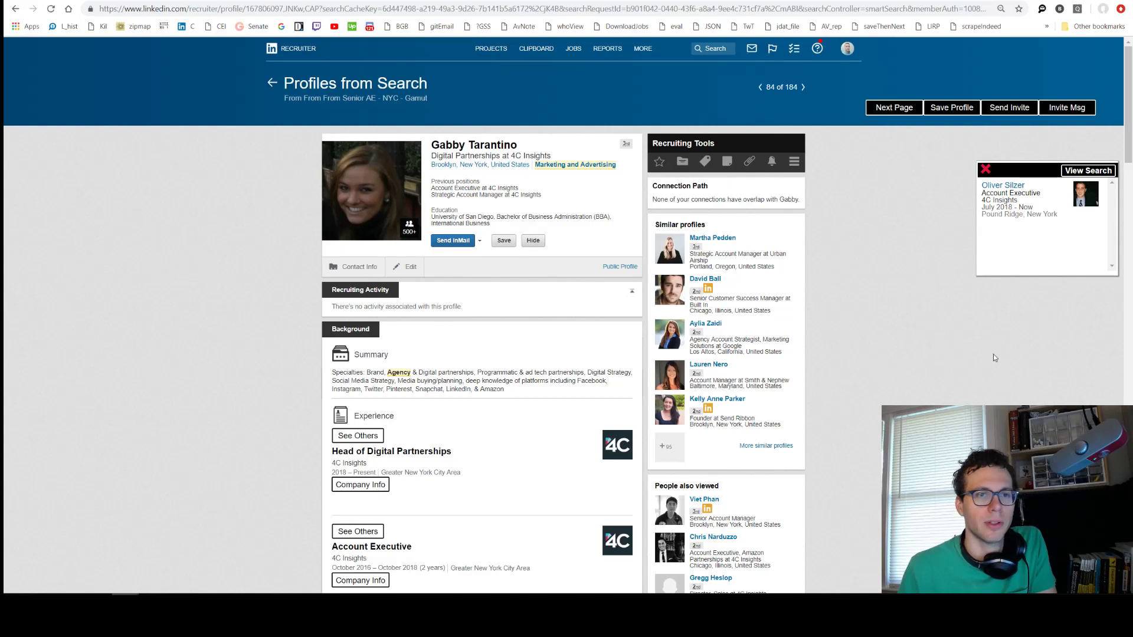
pyautogui.scroll(-5, 993, 354)
pyautogui.click(1002, 186)
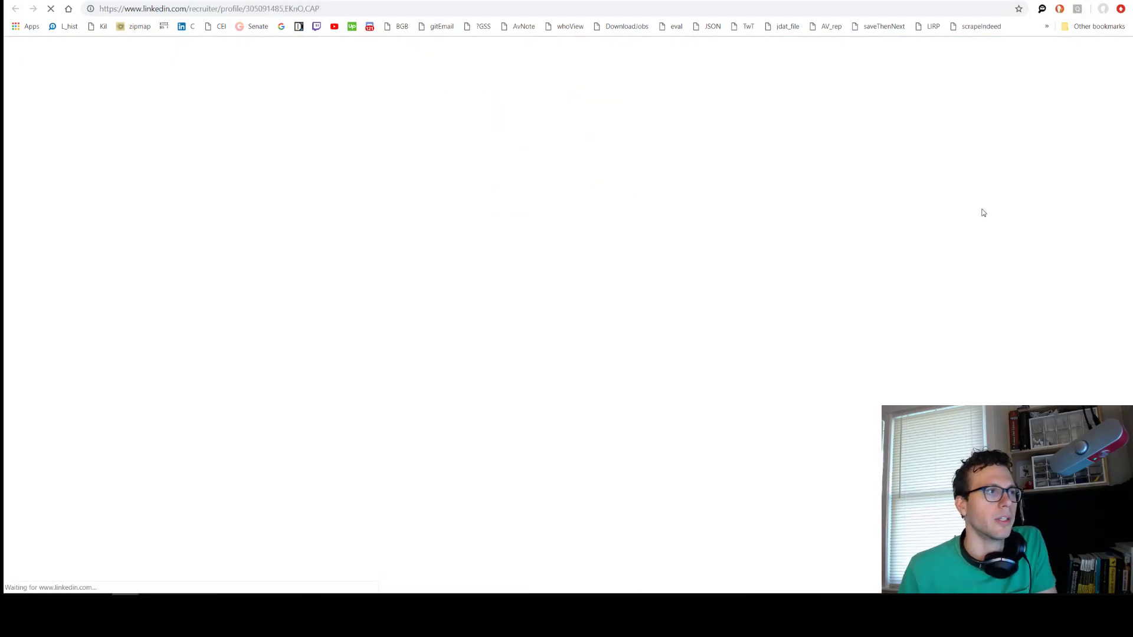
pyautogui.scroll(-15, 373, 183)
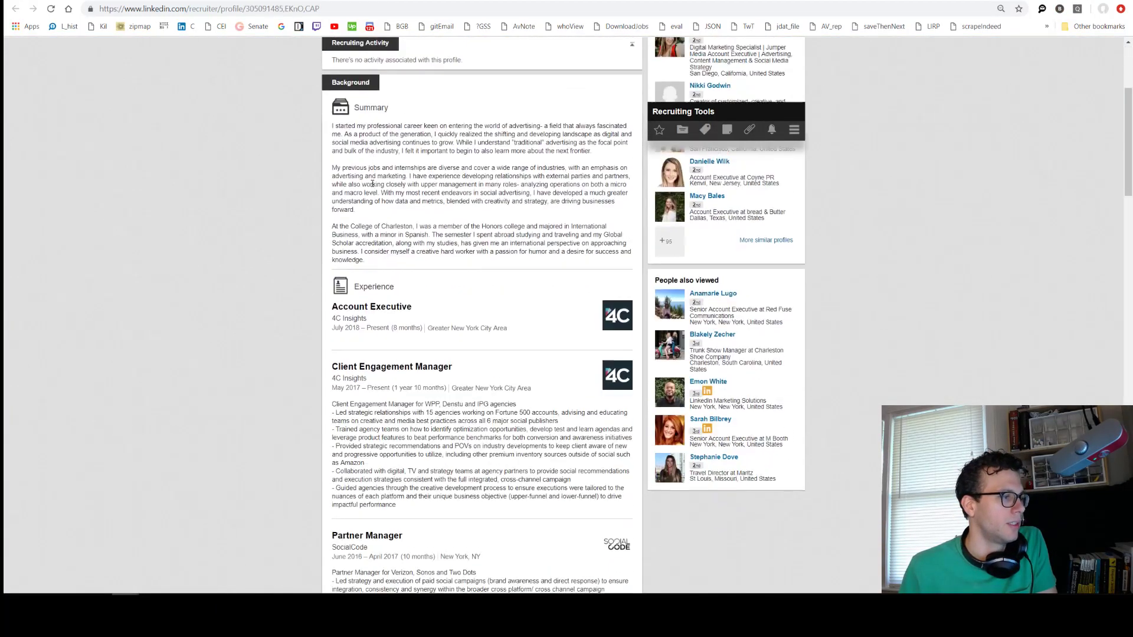
pyautogui.scroll(8, 373, 183)
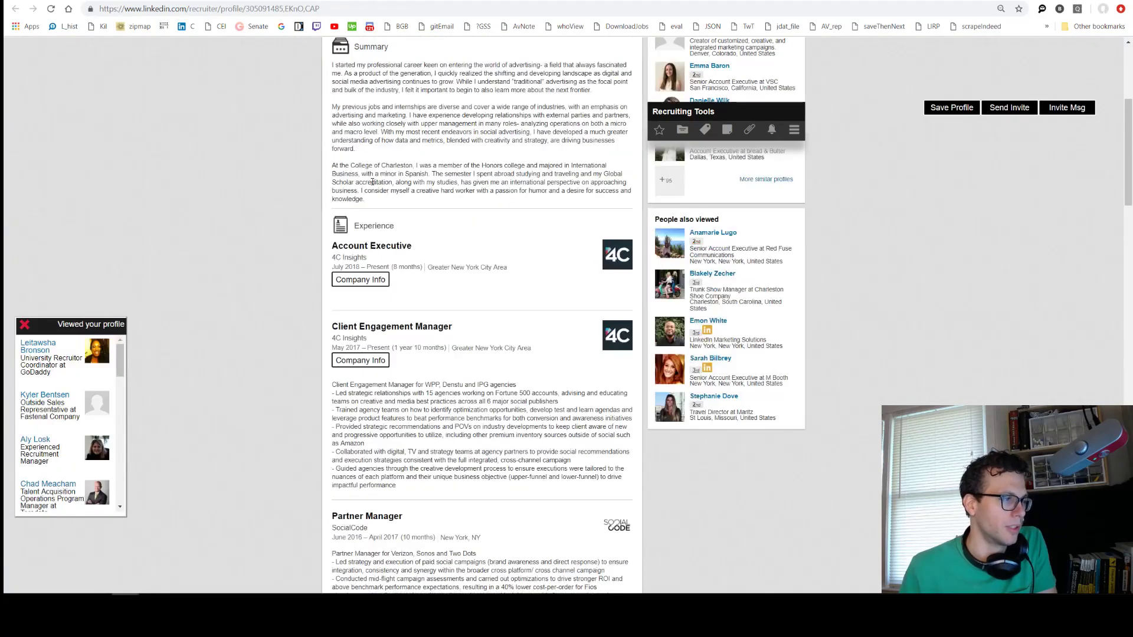
pyautogui.scroll(-4, 373, 183)
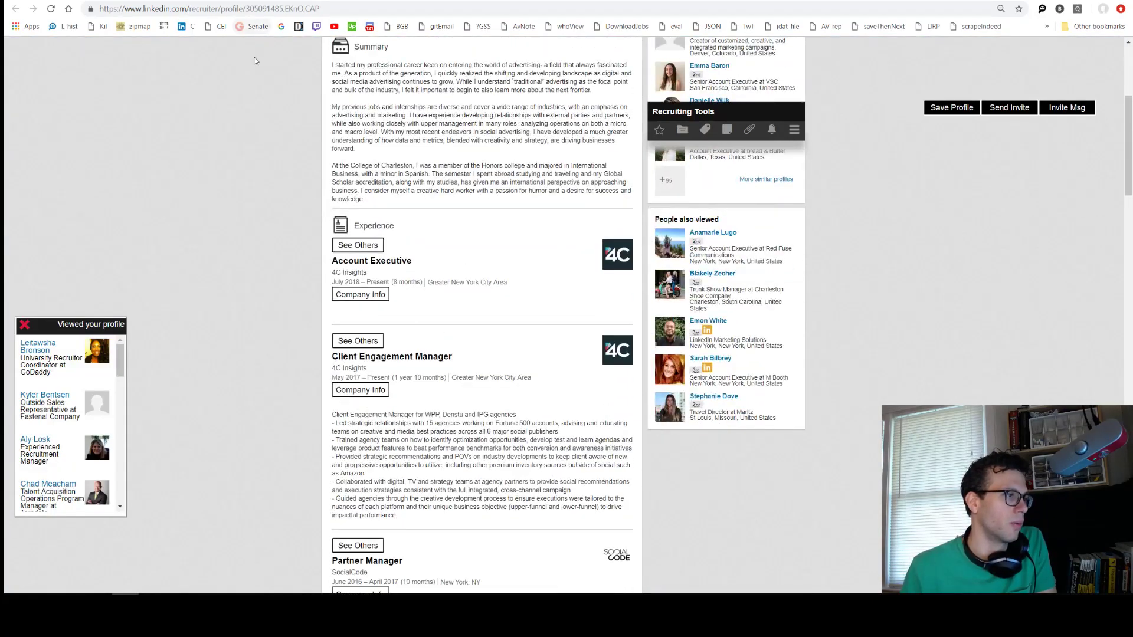
pyautogui.click(96, 1)
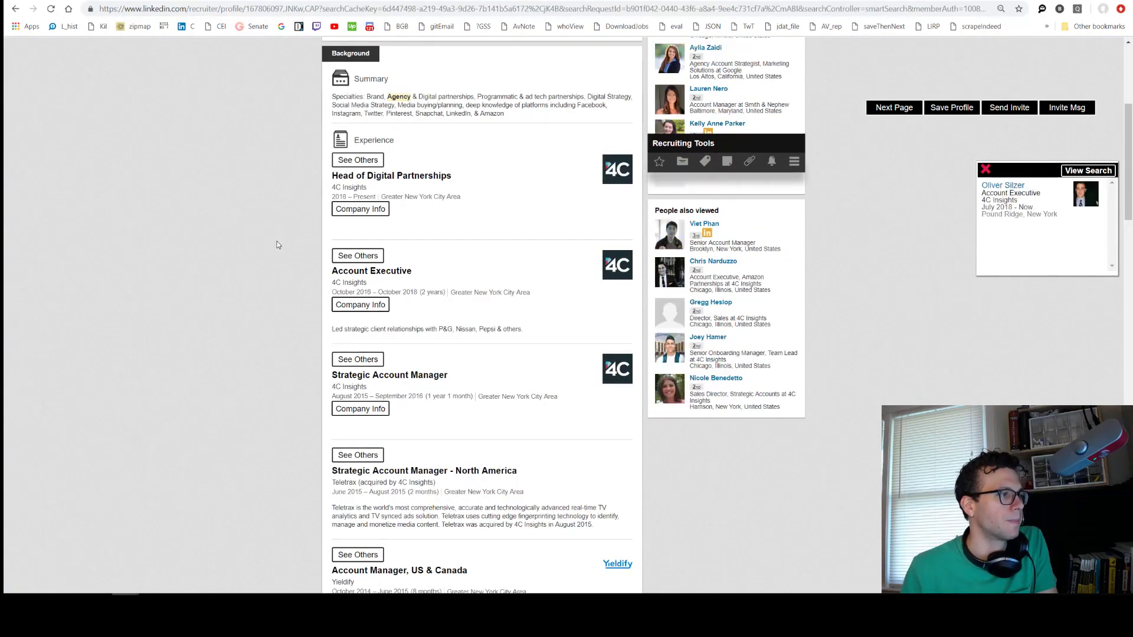
# Step: View the 4C Insights company page, return to the profile, and show the inline Company Info under Head of Digital Partnerships
pyautogui.click(357, 189)
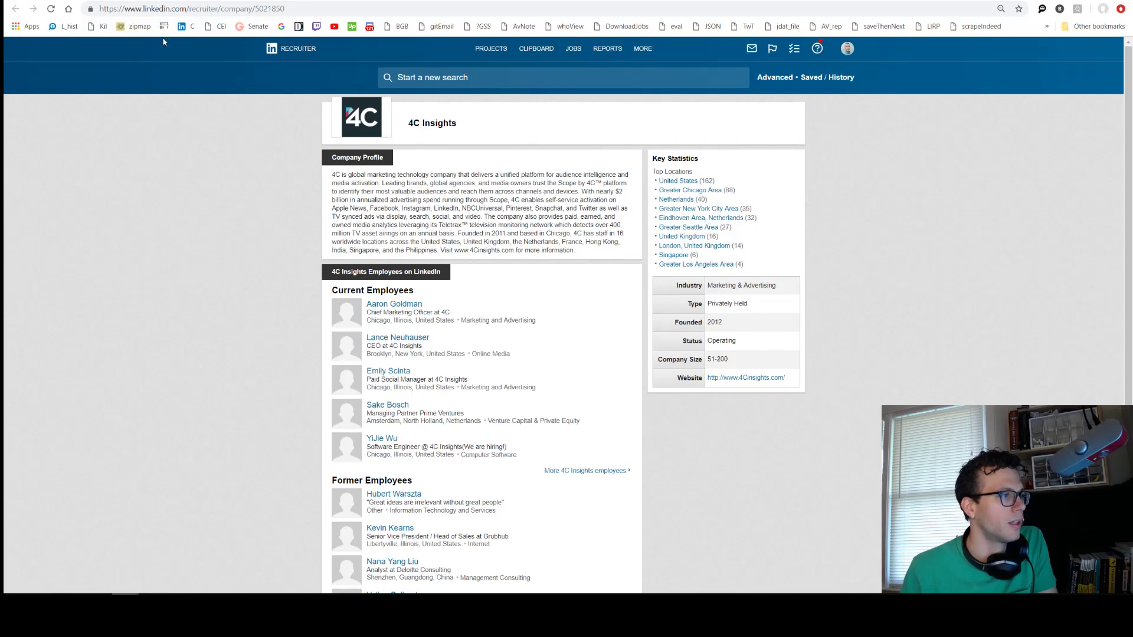
pyautogui.hotkey('alt', 'Left')
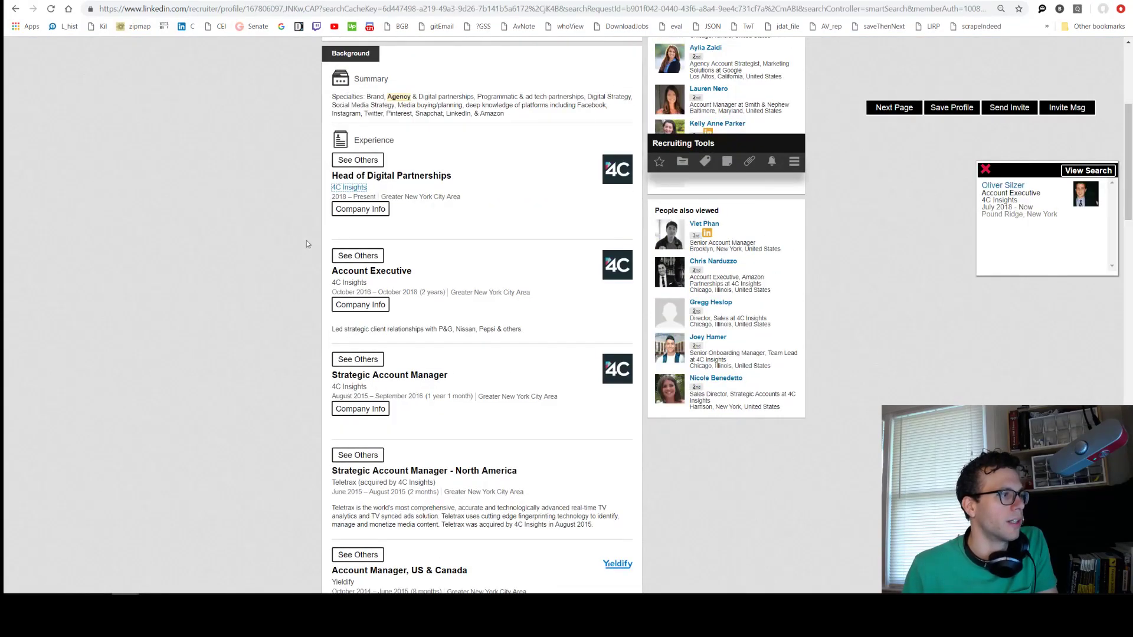
pyautogui.click(361, 209)
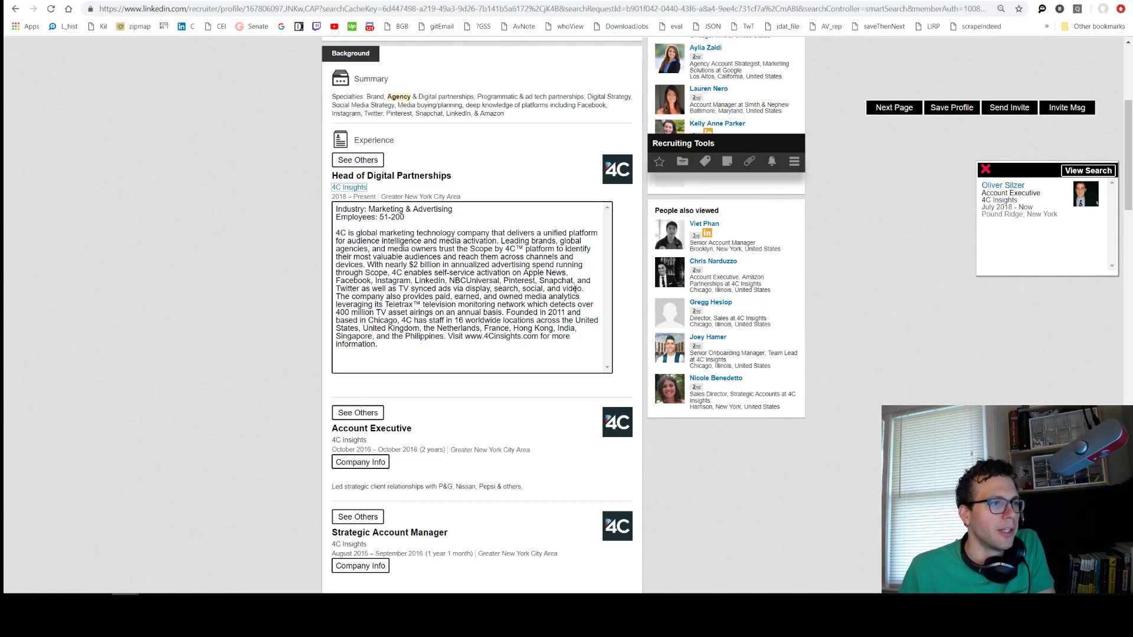
# Step: Review the remaining positions in the profile's experience section and advance to the next profile in the search results
pyautogui.scroll(-5, 852, 337)
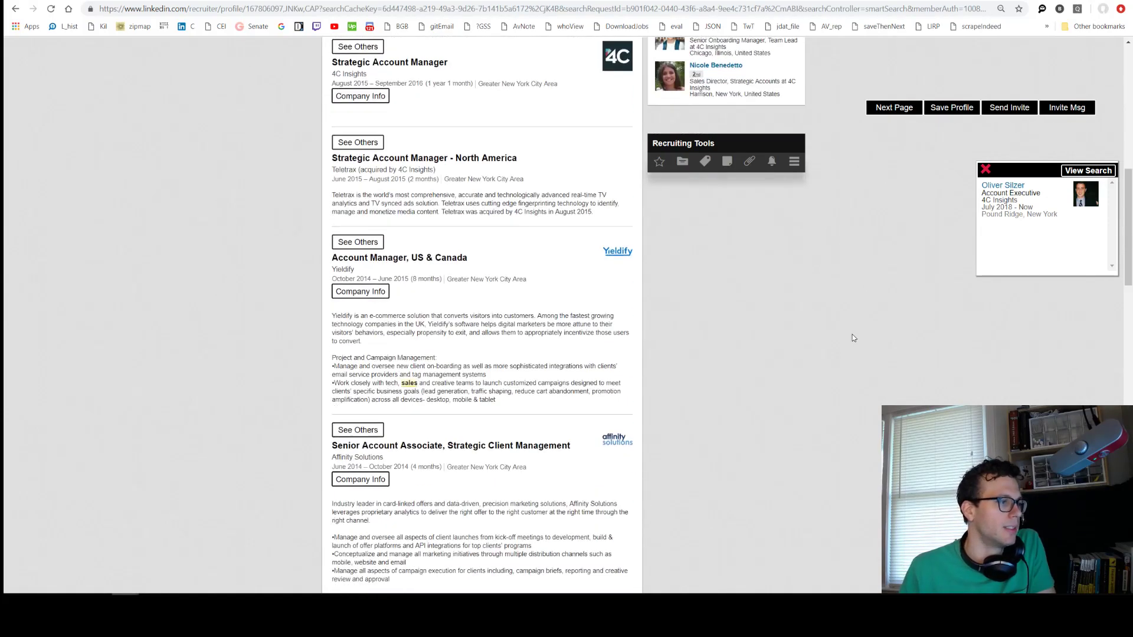
pyautogui.scroll(8, 852, 337)
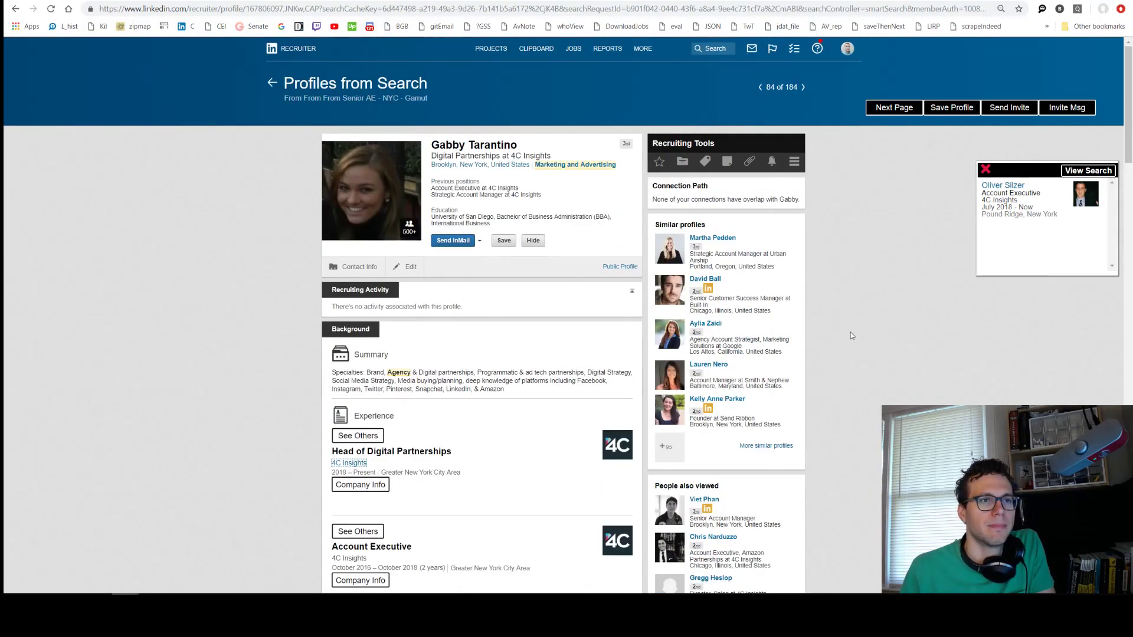
pyautogui.scroll(-3, 855, 251)
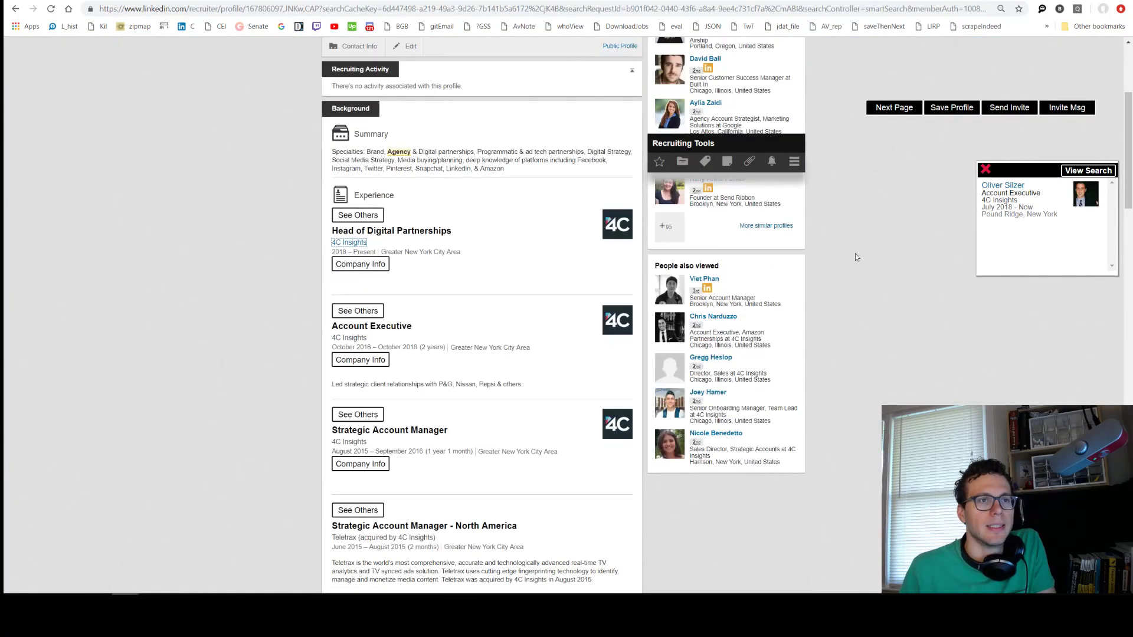
pyautogui.click(905, 110)
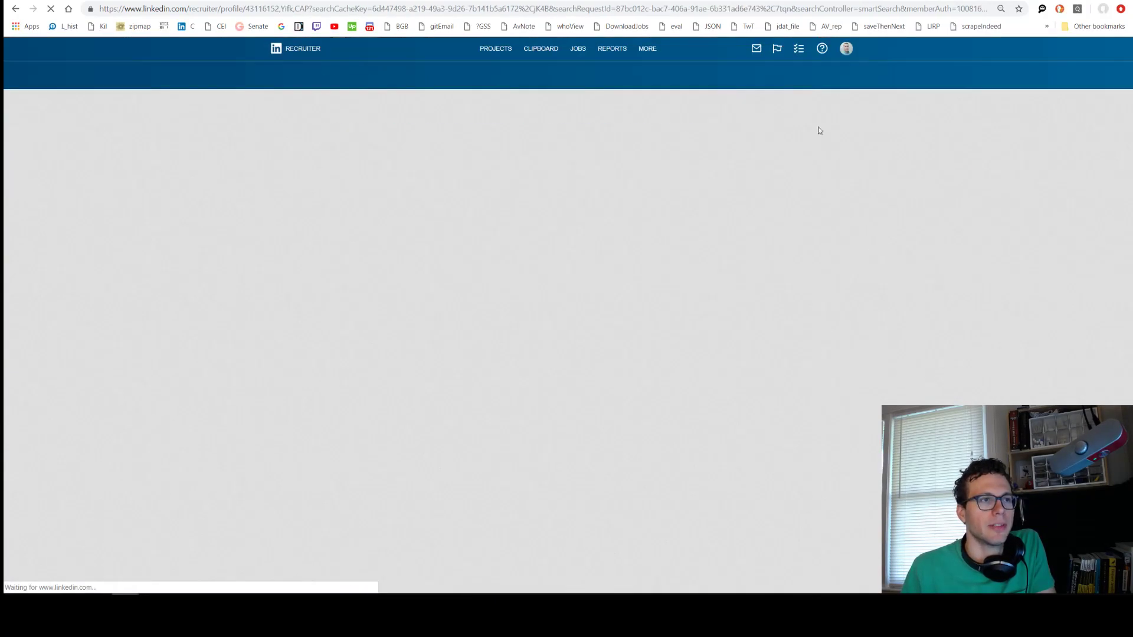
# Step: Review the summary, Advertising Sales position and header of the profile, and show the prefilled invite message for the candidate
pyautogui.scroll(-4, 884, 333)
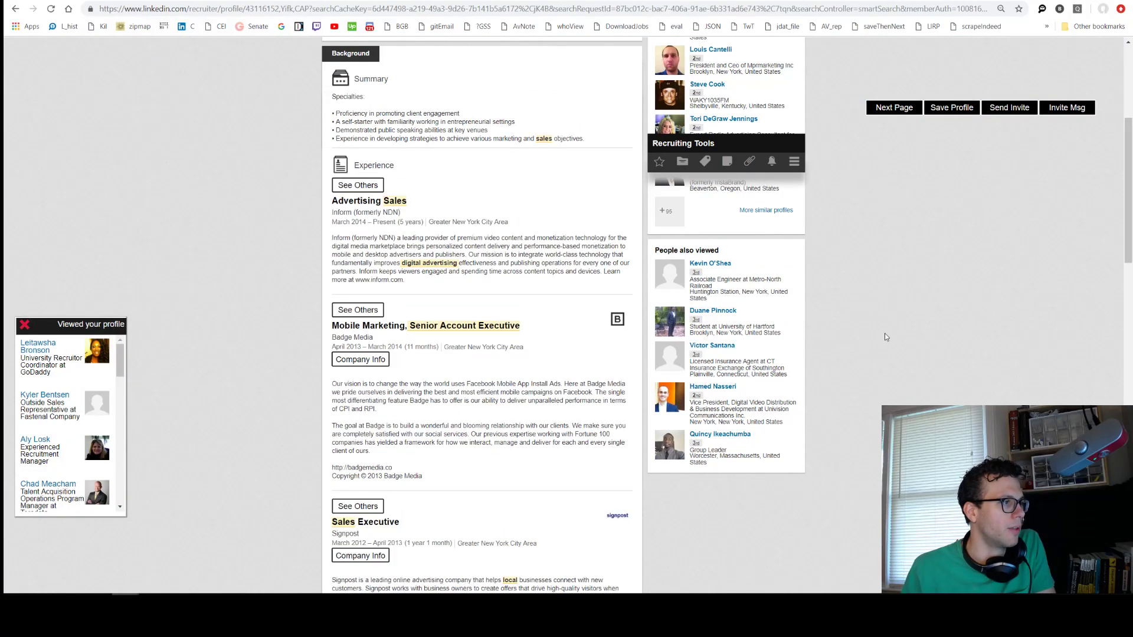
pyautogui.moveTo(365, 255); pyautogui.dragTo(359, 238)
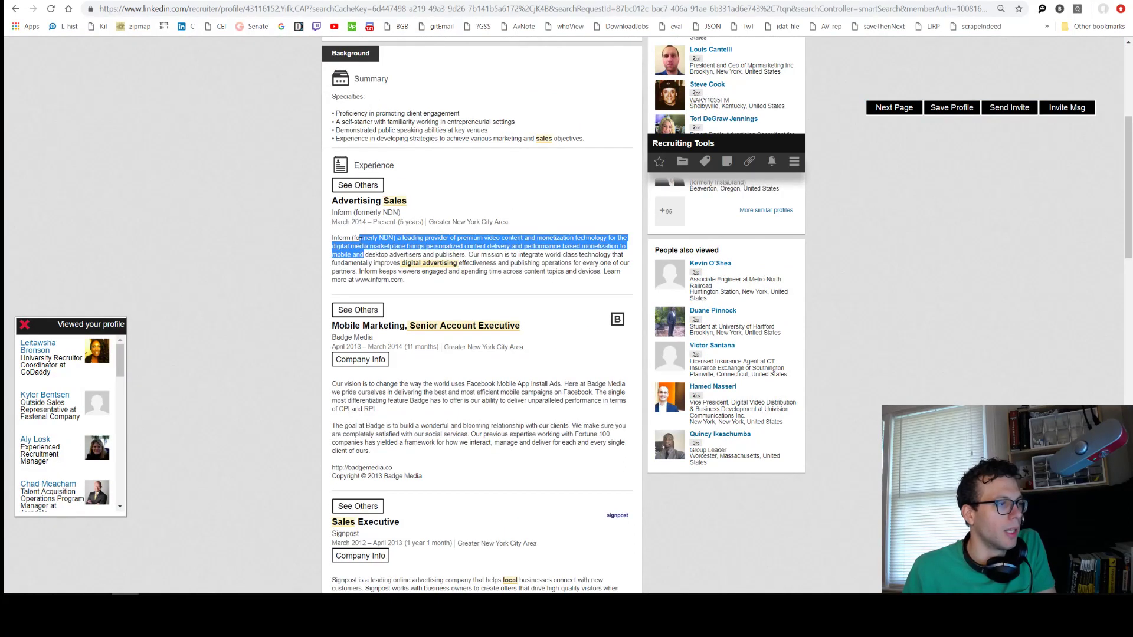
pyautogui.click(392, 254)
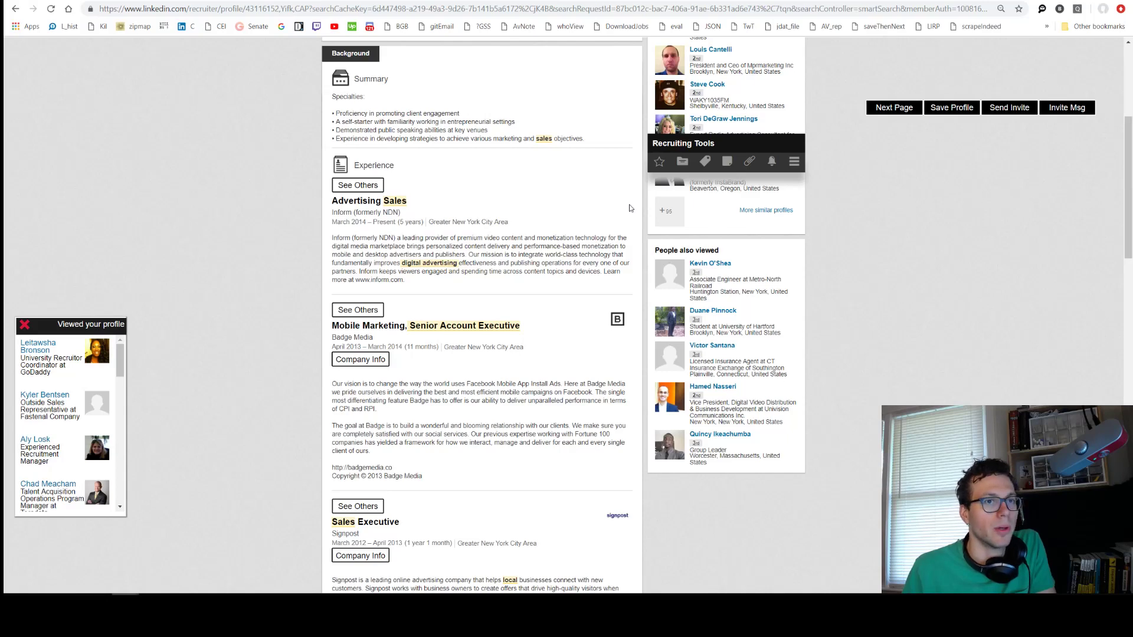
pyautogui.scroll(5, 557, 220)
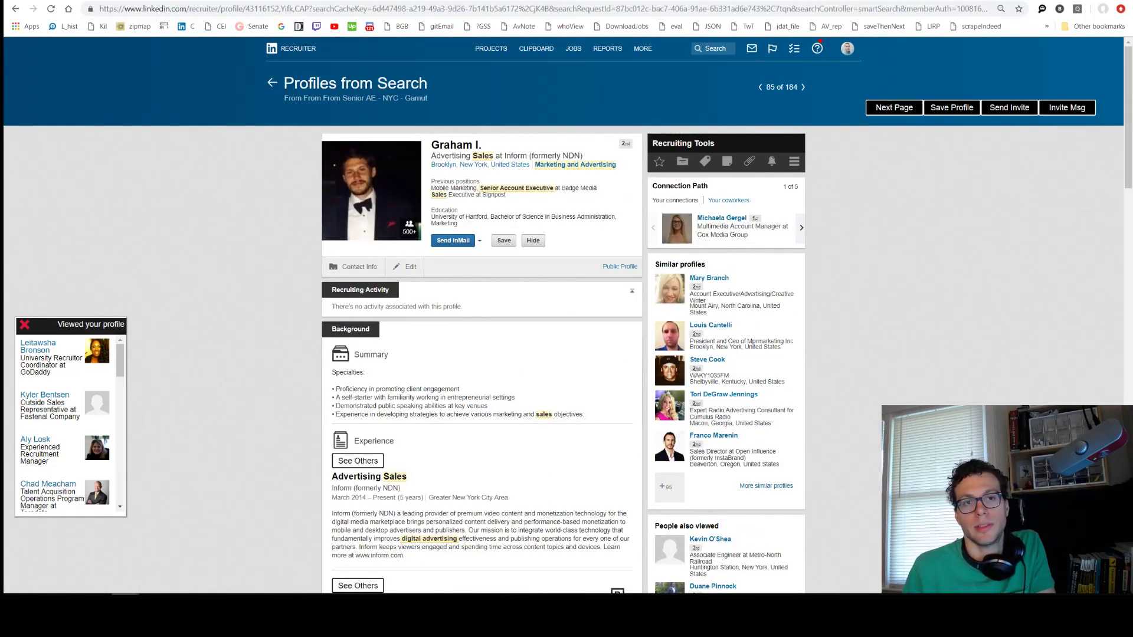
pyautogui.click(1059, 110)
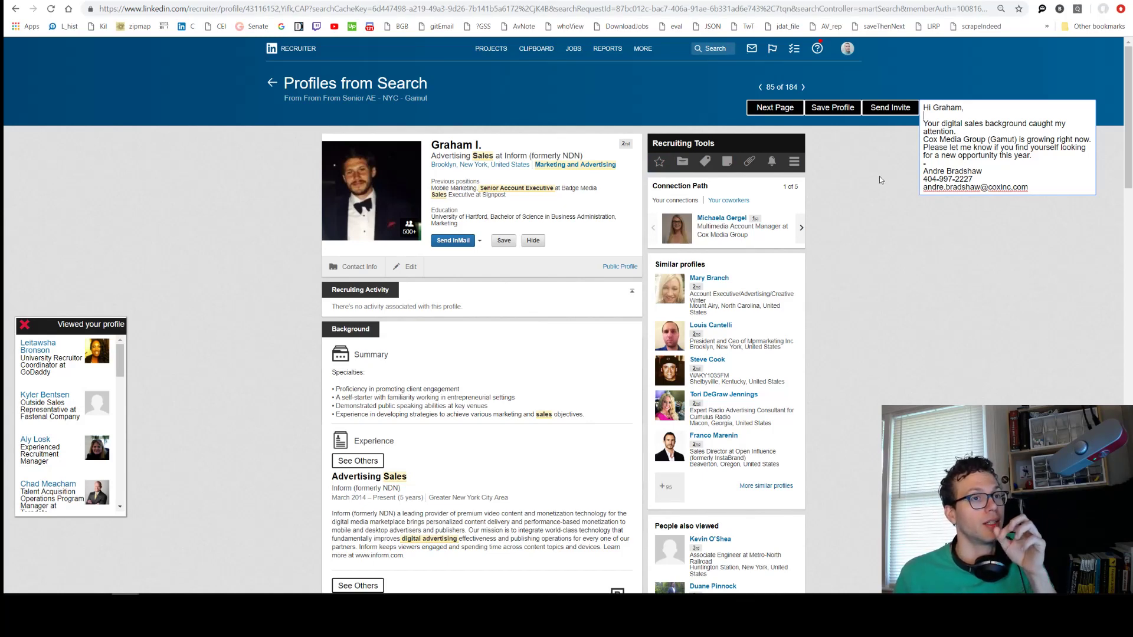
# Step: View the From Senior AE - NYC - Gamut project's pipeline and the recent projects, return to the candidate's profile, and send the invite
pyautogui.click(891, 107)
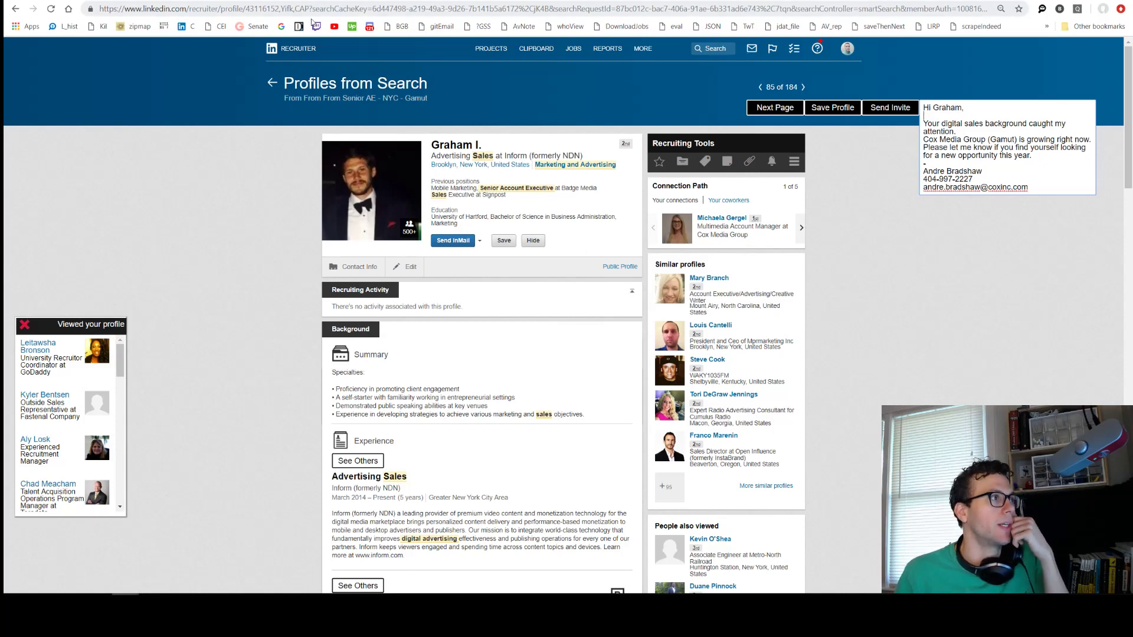
pyautogui.click(300, 0)
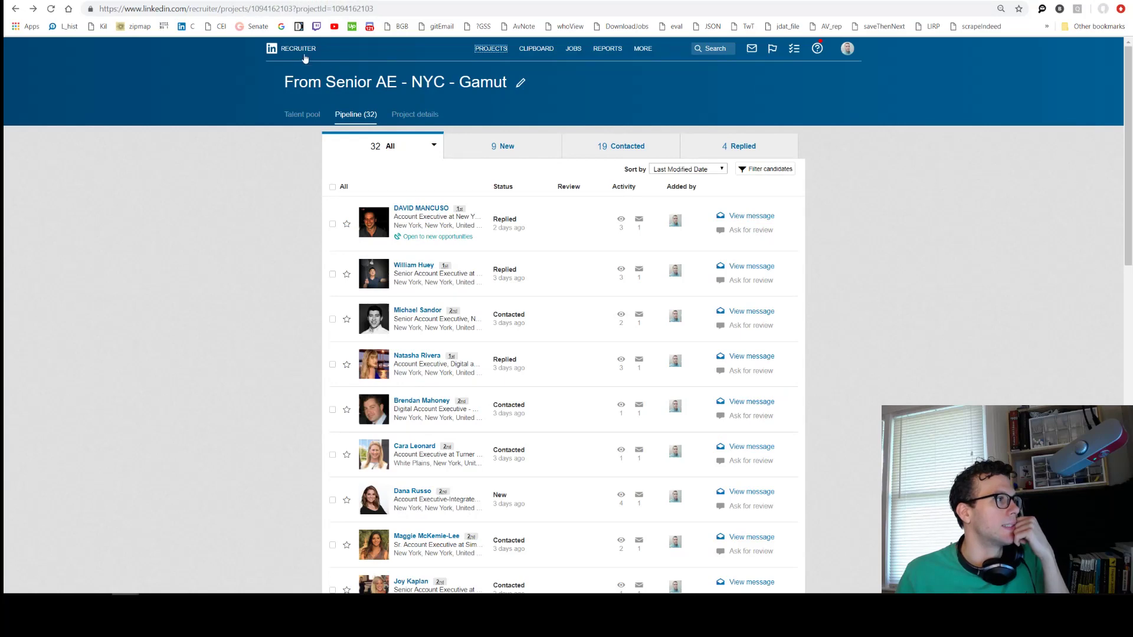
pyautogui.moveTo(481, 54)
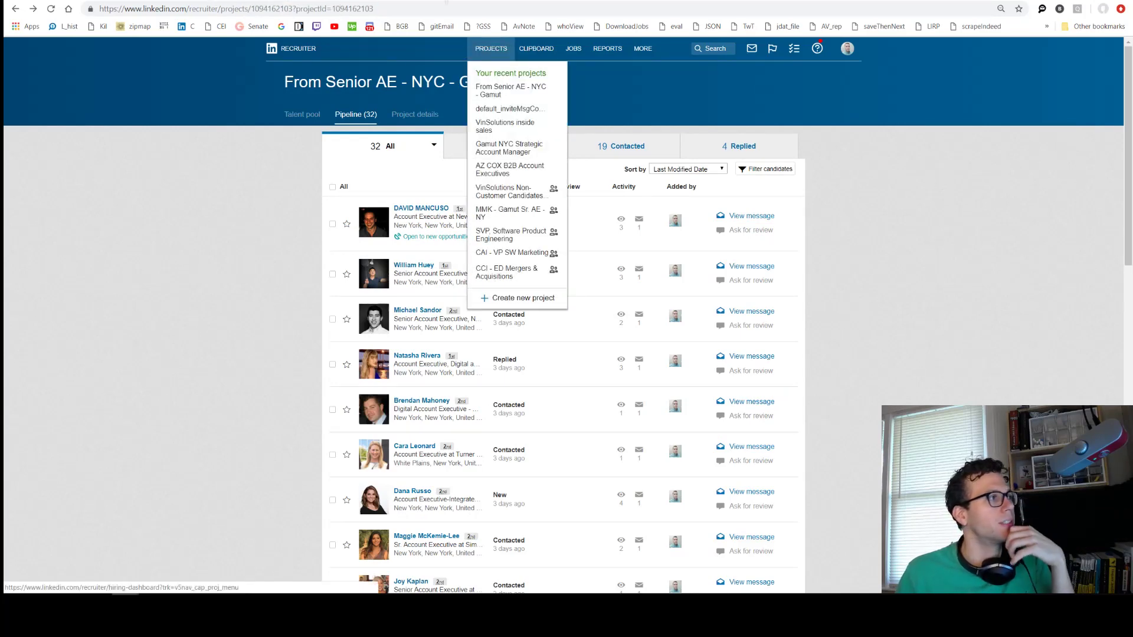
pyautogui.click(168, 1)
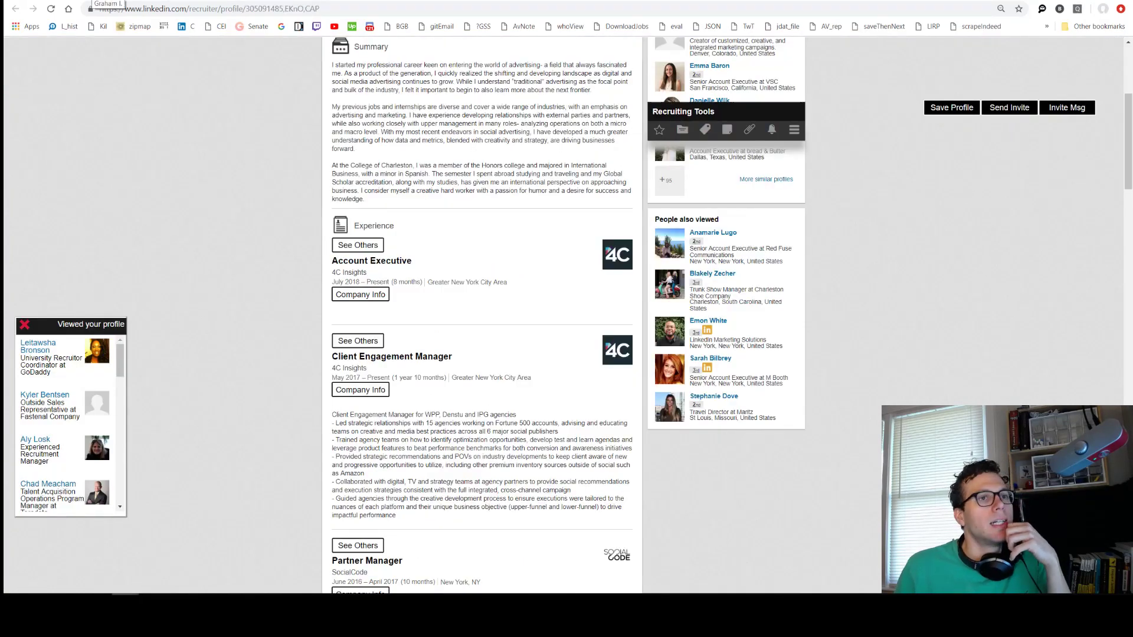
pyautogui.click(92, 1)
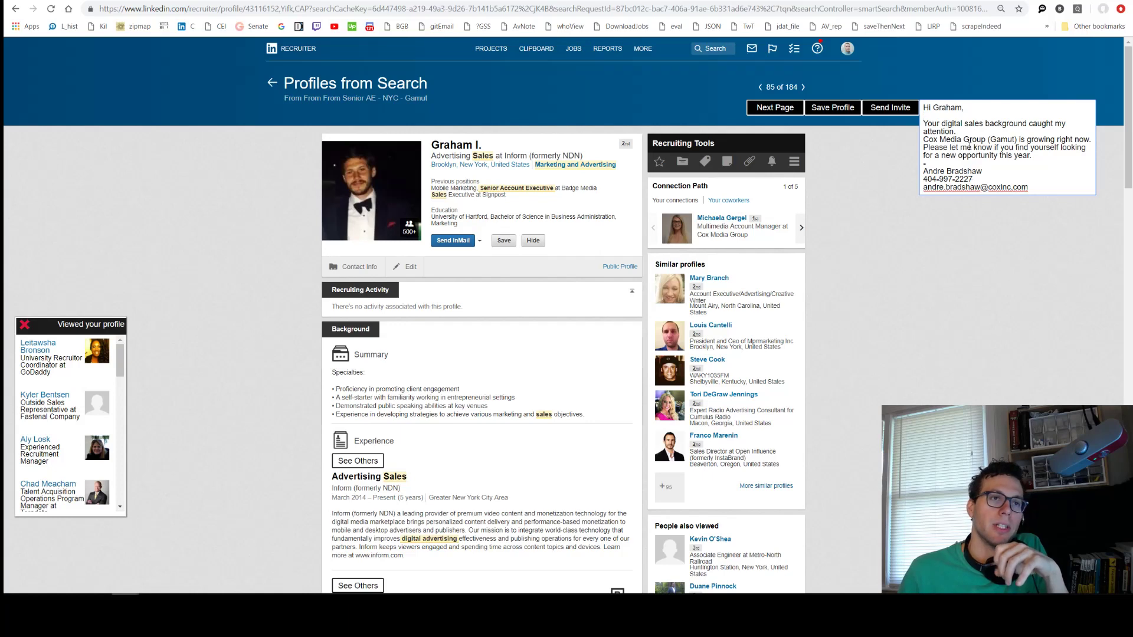
pyautogui.click(883, 108)
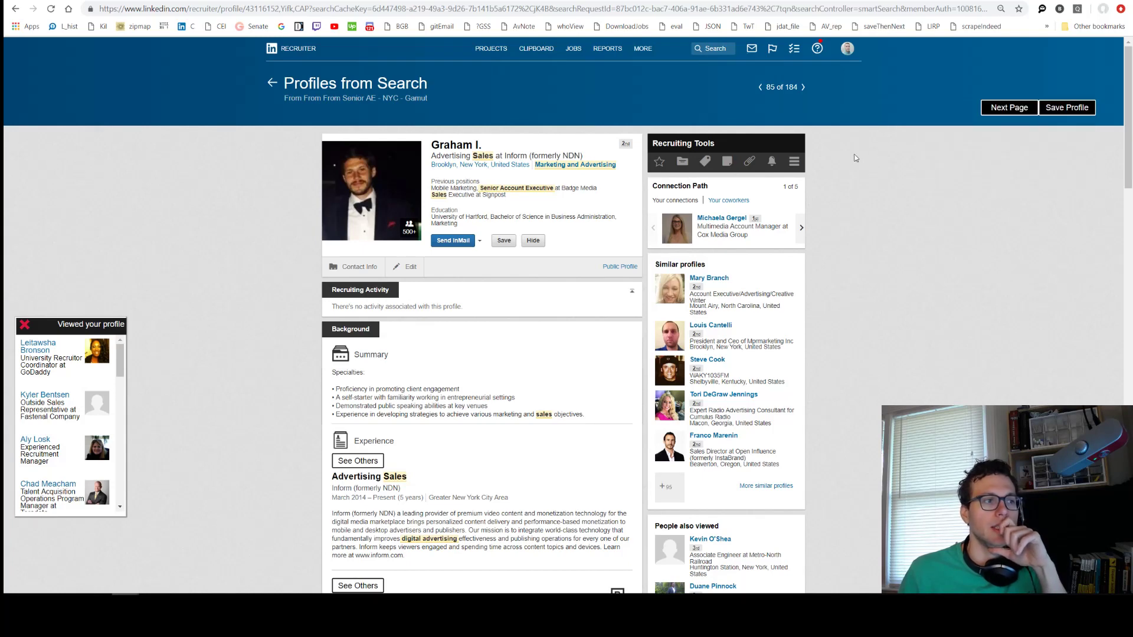
# Step: Open the candidate's resume-style document with Save Profile and review its summary and employment entries
pyautogui.scroll(-4, 841, 176)
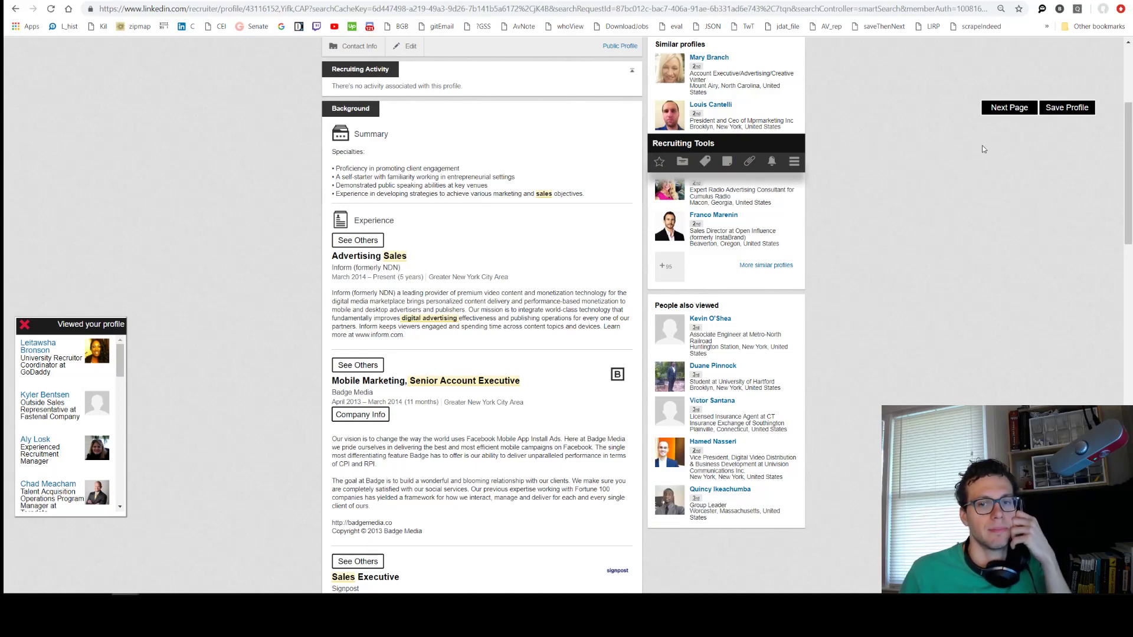
pyautogui.click(1073, 111)
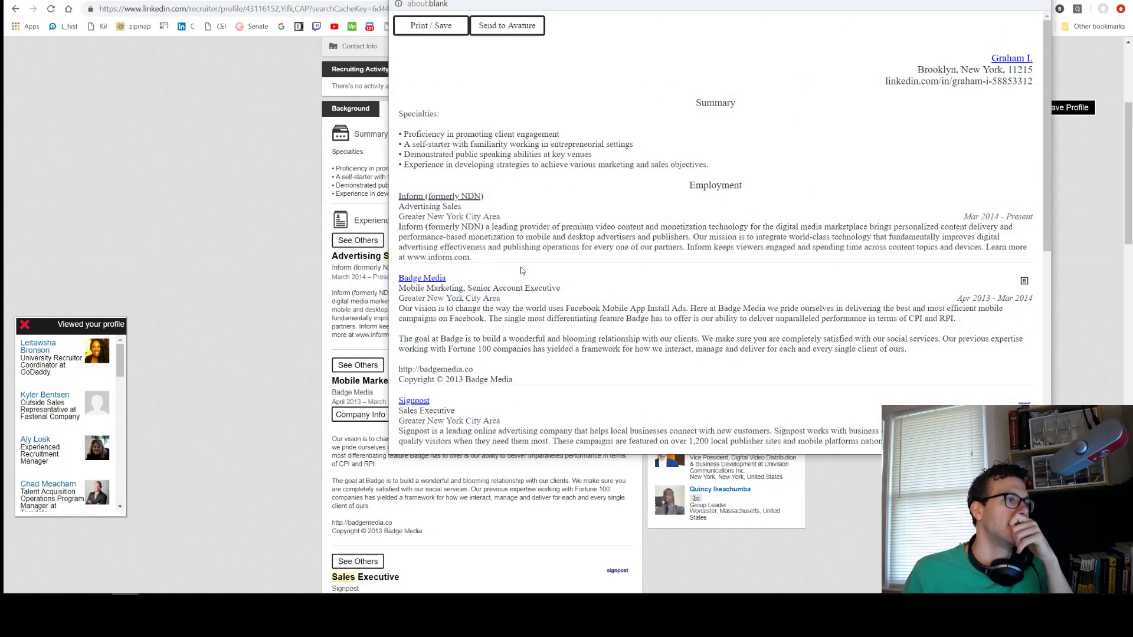
pyautogui.scroll(-6, 621, 233)
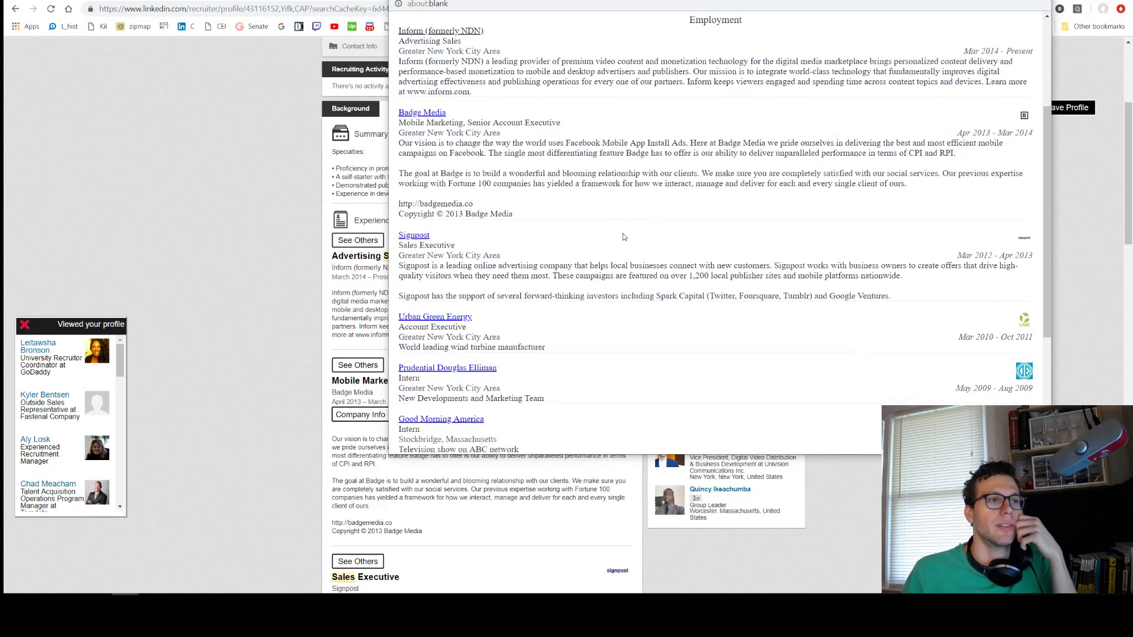
pyautogui.scroll(6, 622, 232)
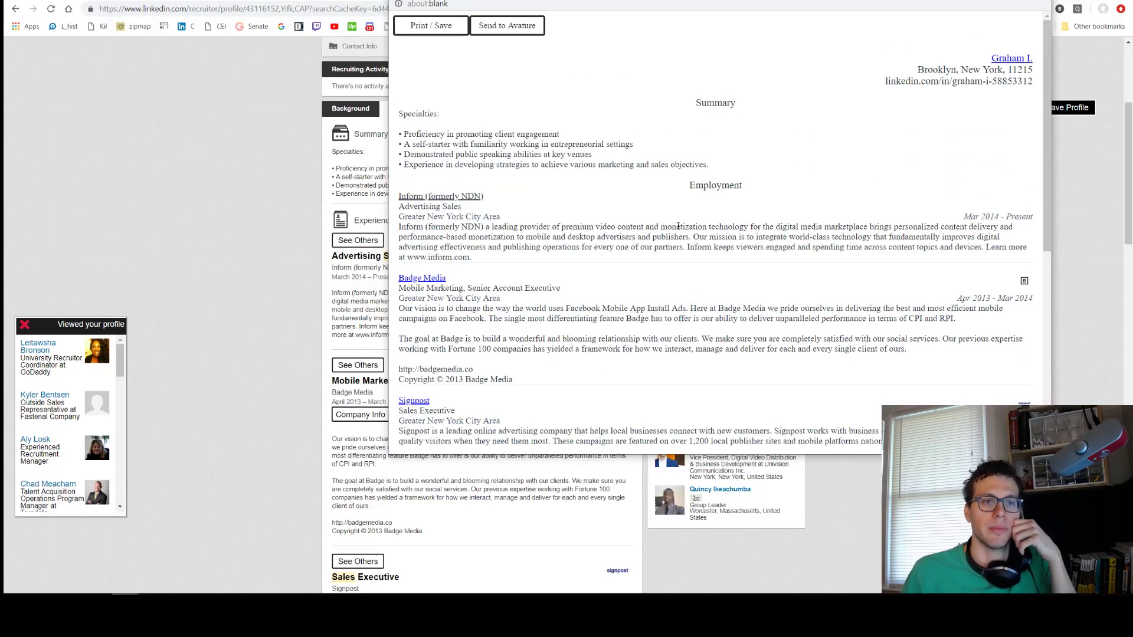
# Step: Delete the "Specialties:" line and the blank line below it from the resume's Summary
pyautogui.click(611, 164)
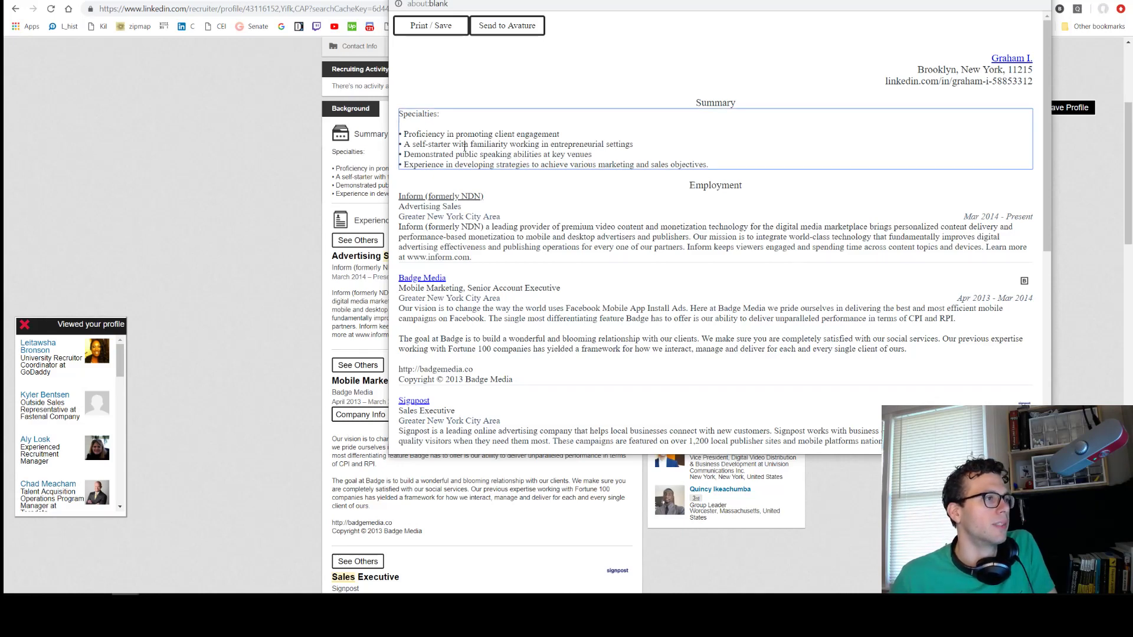
pyautogui.moveTo(384, 114); pyautogui.dragTo(393, 142)
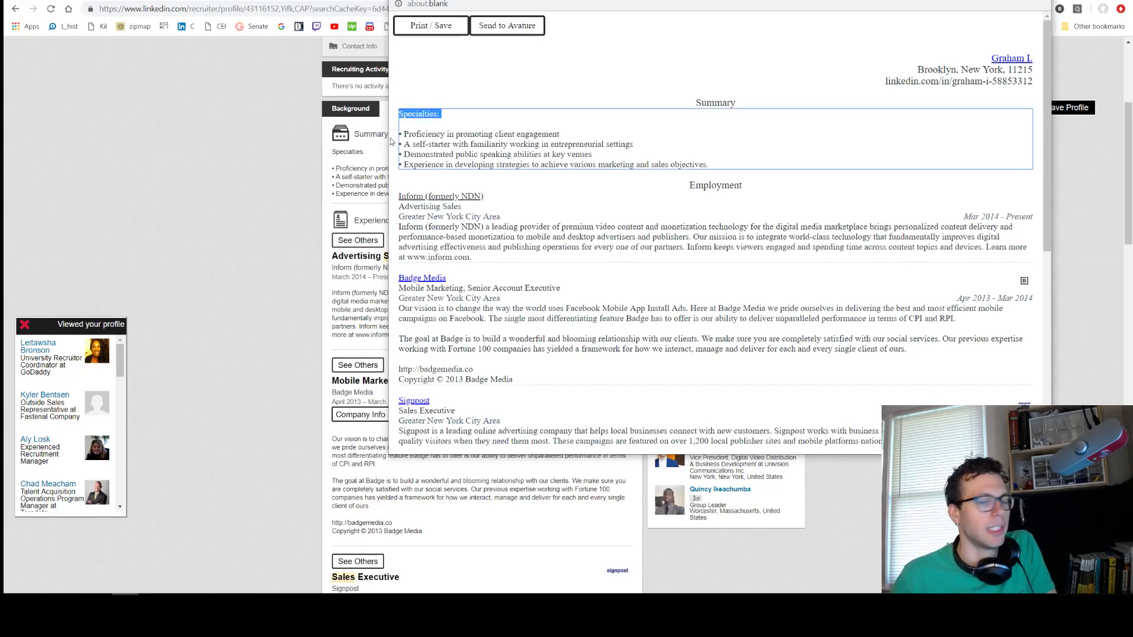
pyautogui.press('BackSpace')
pyautogui.press('Delete')
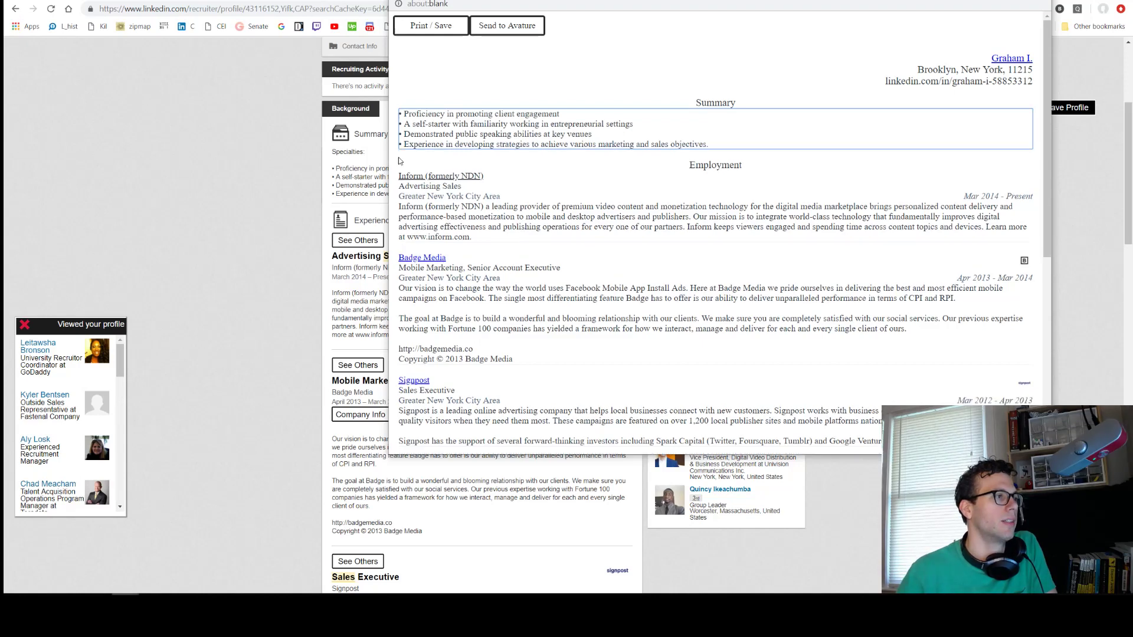
pyautogui.click(803, 296)
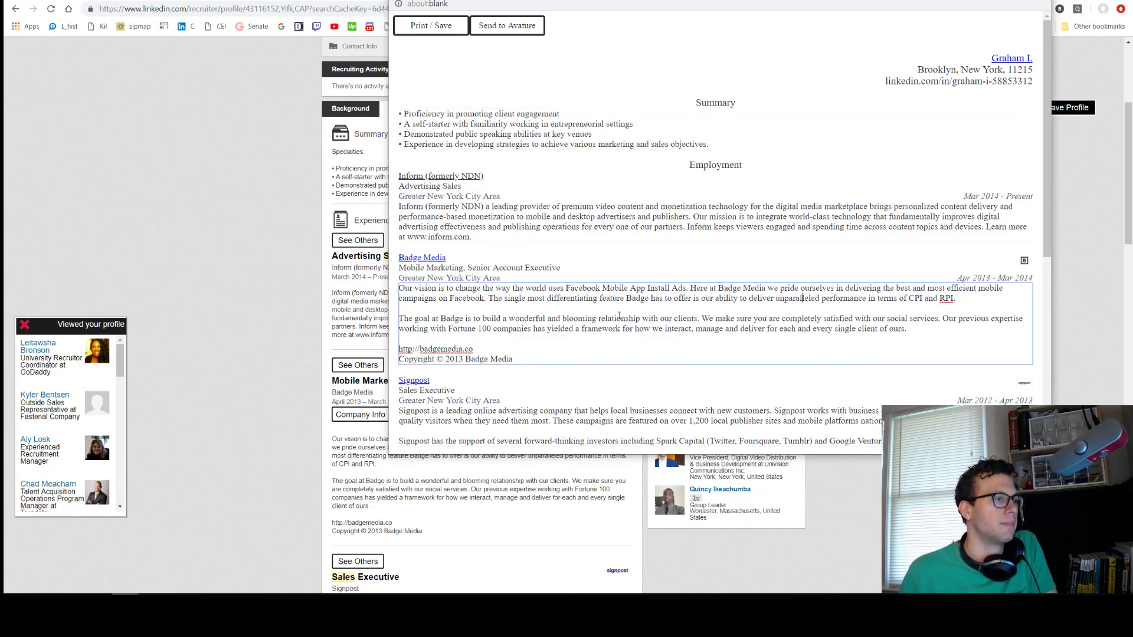
pyautogui.moveTo(513, 360); pyautogui.dragTo(392, 362)
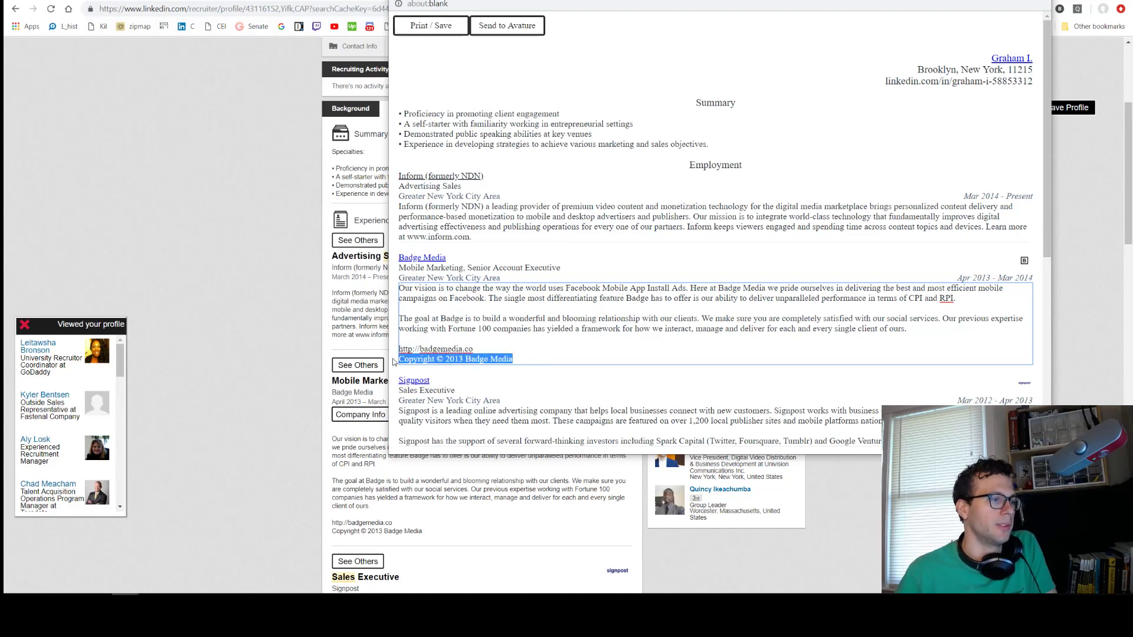
pyautogui.press('BackSpace')
pyautogui.press('BackSpace')
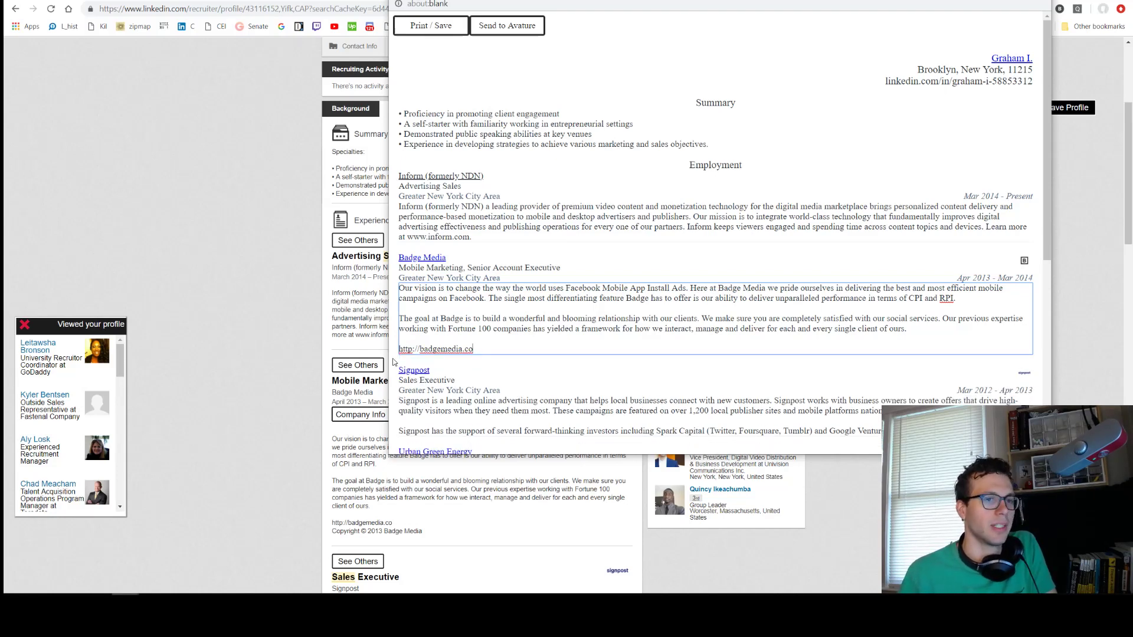
pyautogui.hotkey('shift', 'Up')
pyautogui.press('BackSpace')
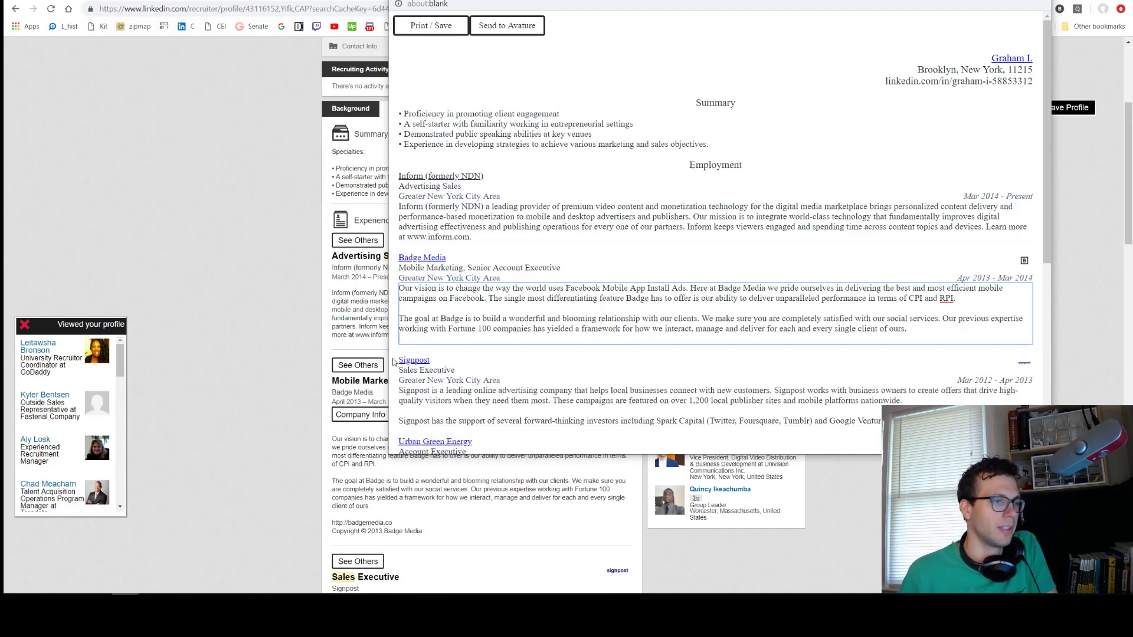
# Step: Review the resume's remaining employment and education entries, placing the cursor in the contact header and in the Badge Media description
pyautogui.scroll(-4, 615, 350)
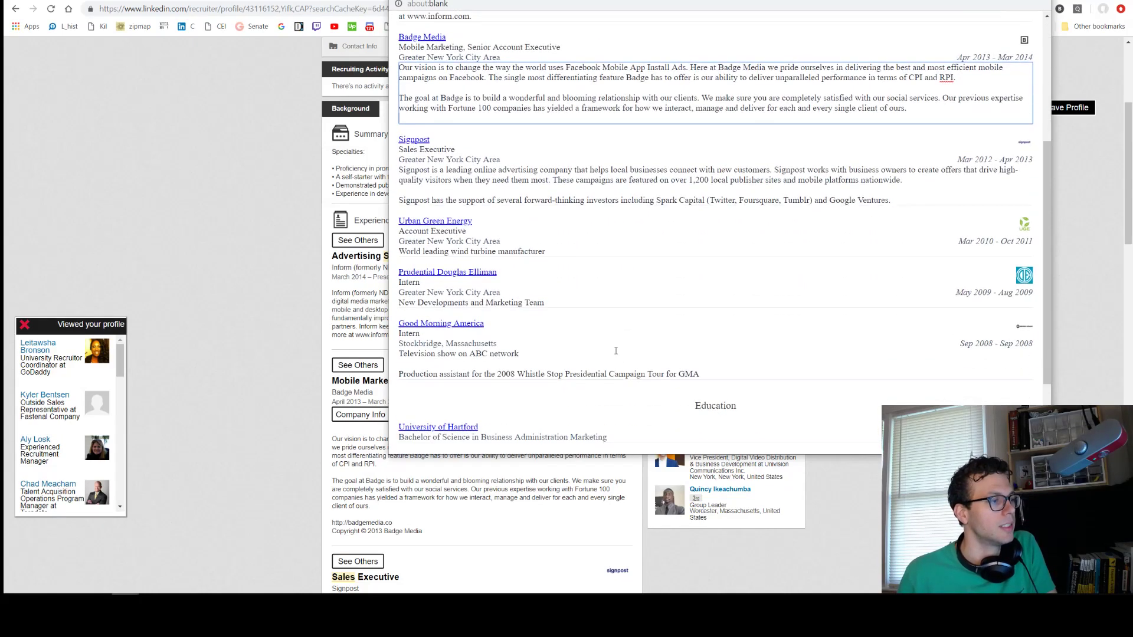
pyautogui.scroll(4, 614, 351)
pyautogui.click(910, 68)
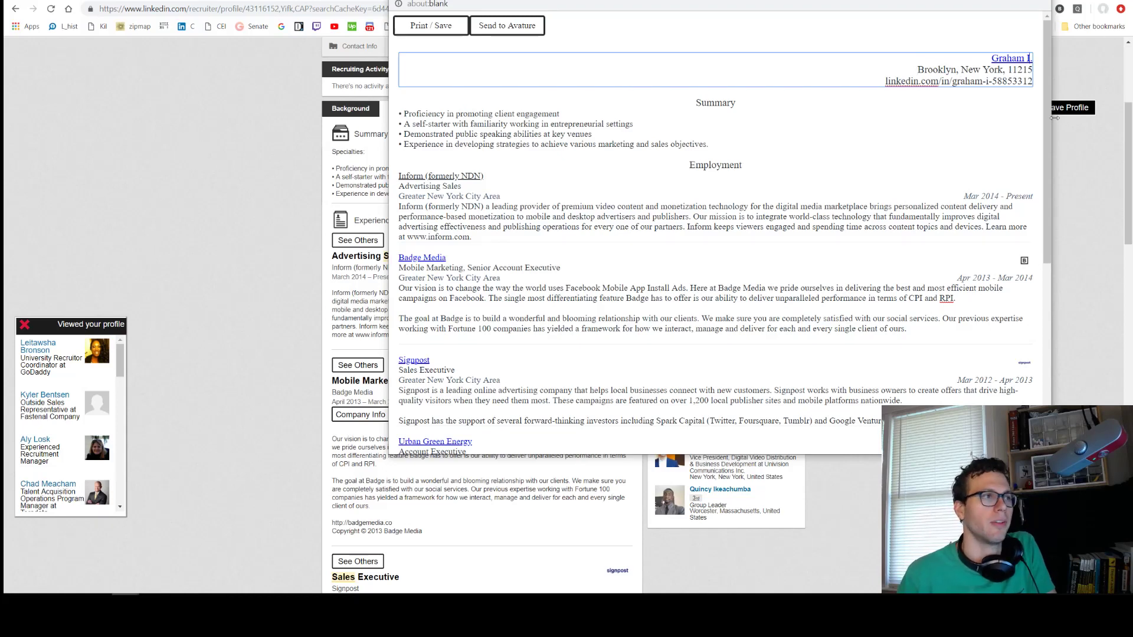
pyautogui.click(651, 318)
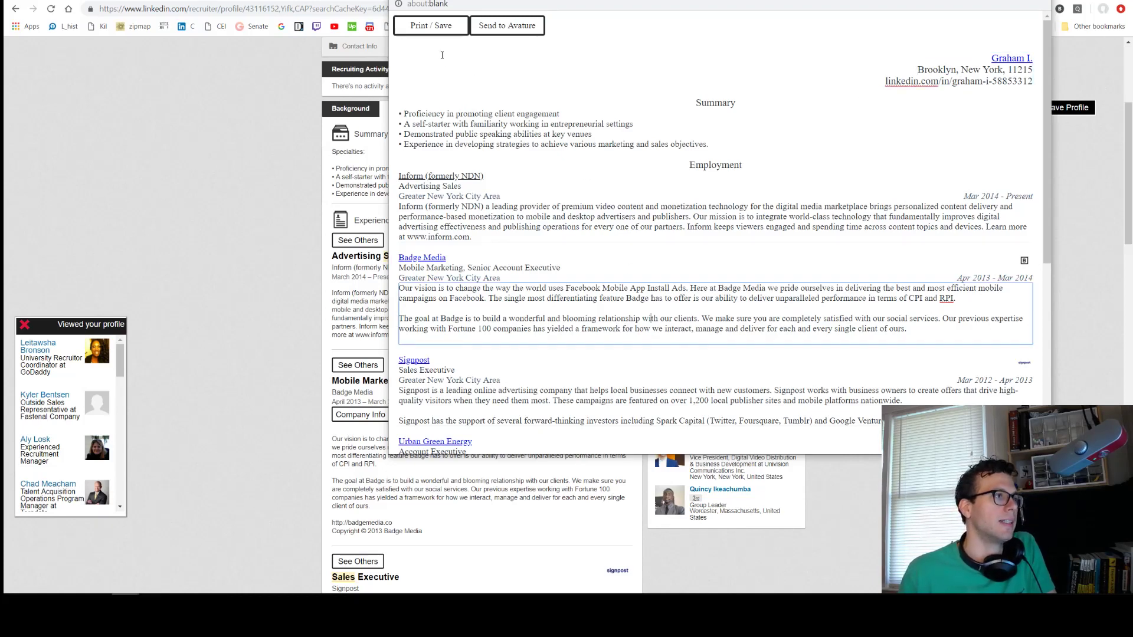
# Step: Try to send the edited resume to Avature, reposition the resume window, and close it to return to the profile
pyautogui.click(535, 29)
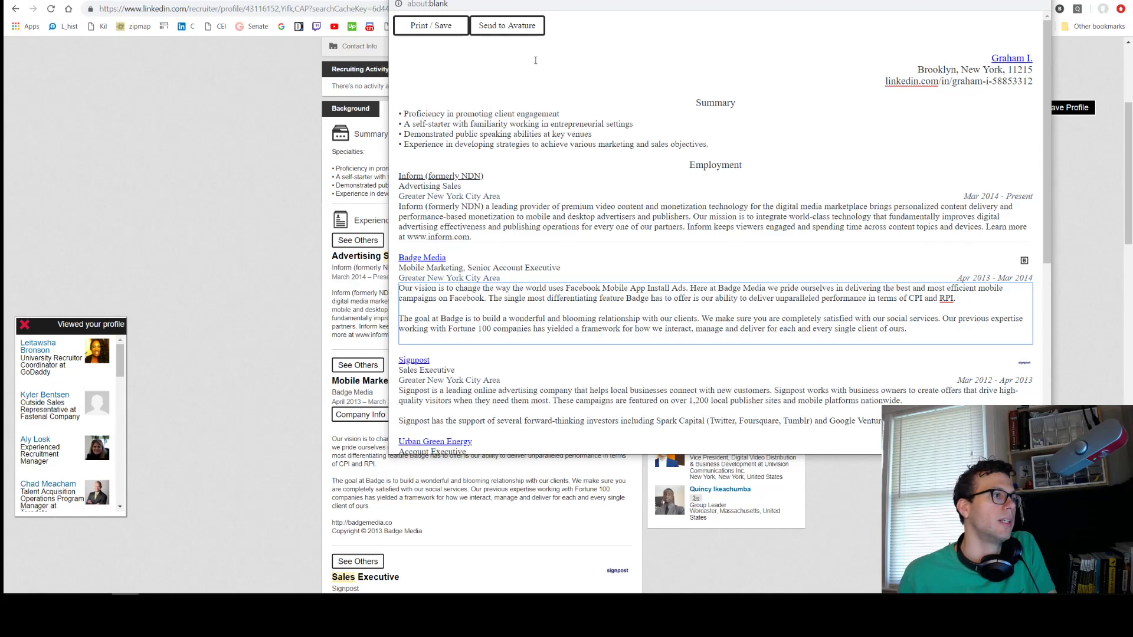
pyautogui.moveTo(595, 0); pyautogui.dragTo(583, 45)
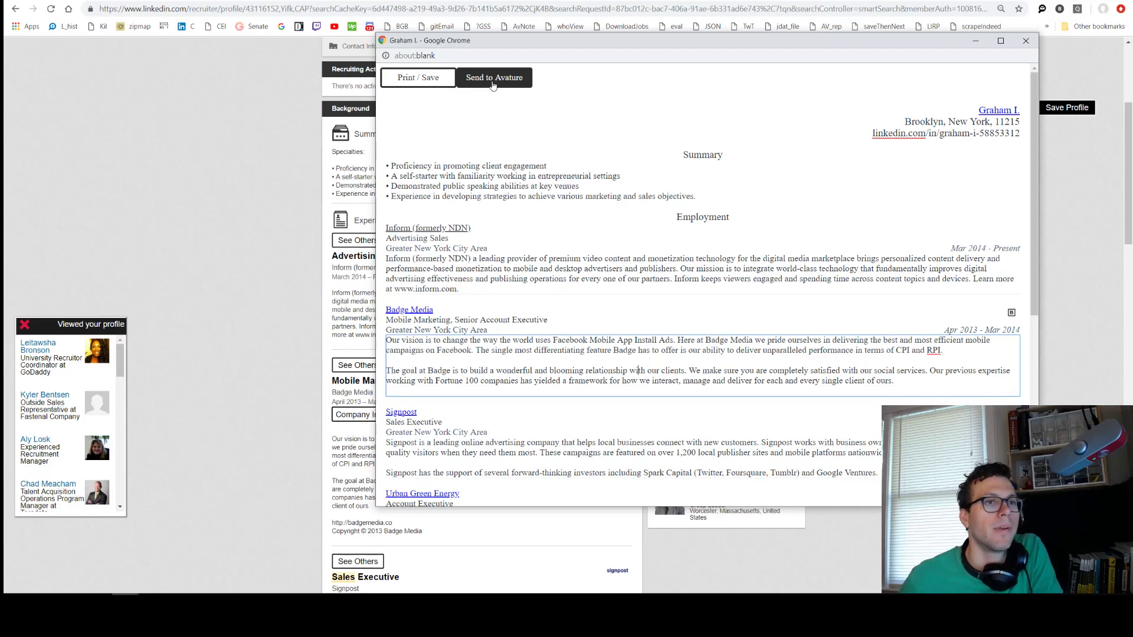
pyautogui.click(1025, 40)
pyautogui.scroll(4, 861, 74)
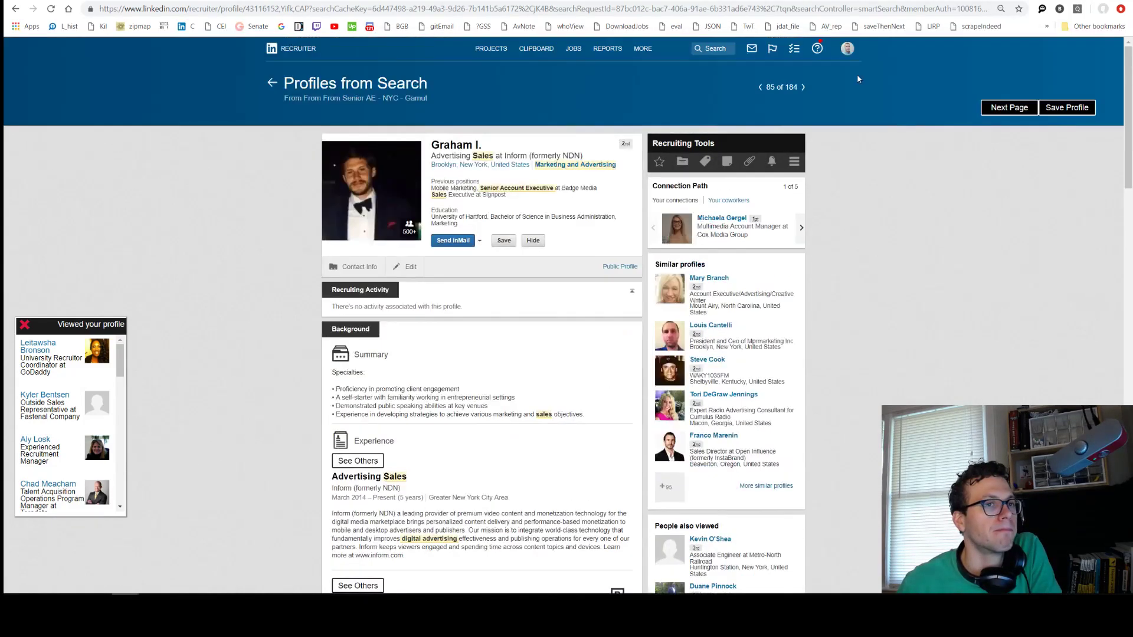
# Step: Advance to the next search result's profile and review its experience, education and skills sections
pyautogui.click(1009, 109)
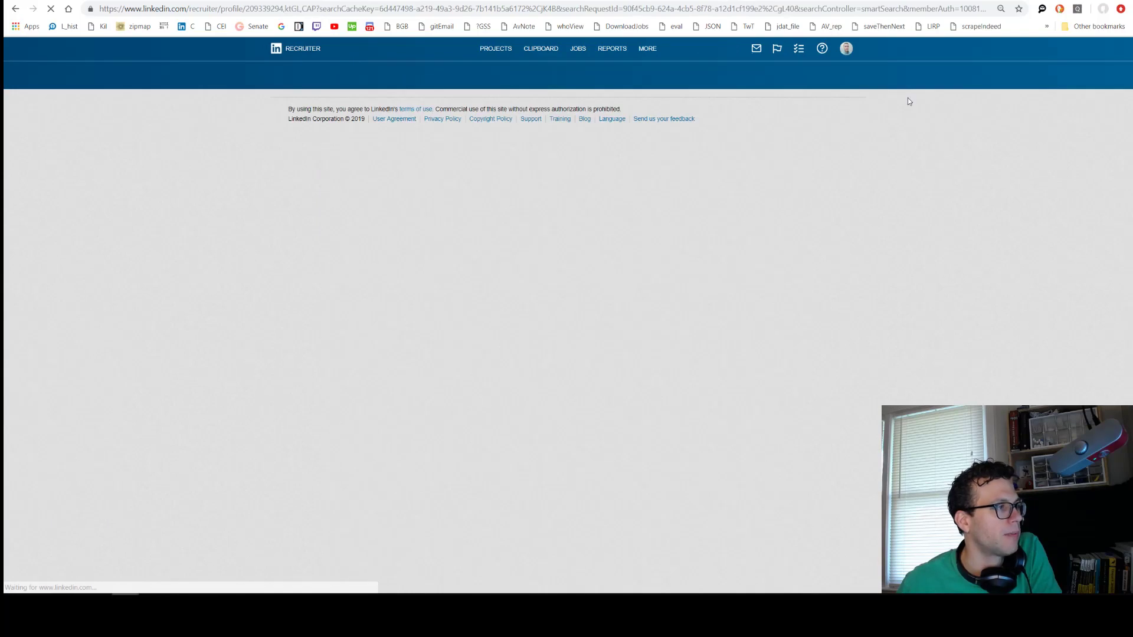
pyautogui.scroll(-5, 880, 146)
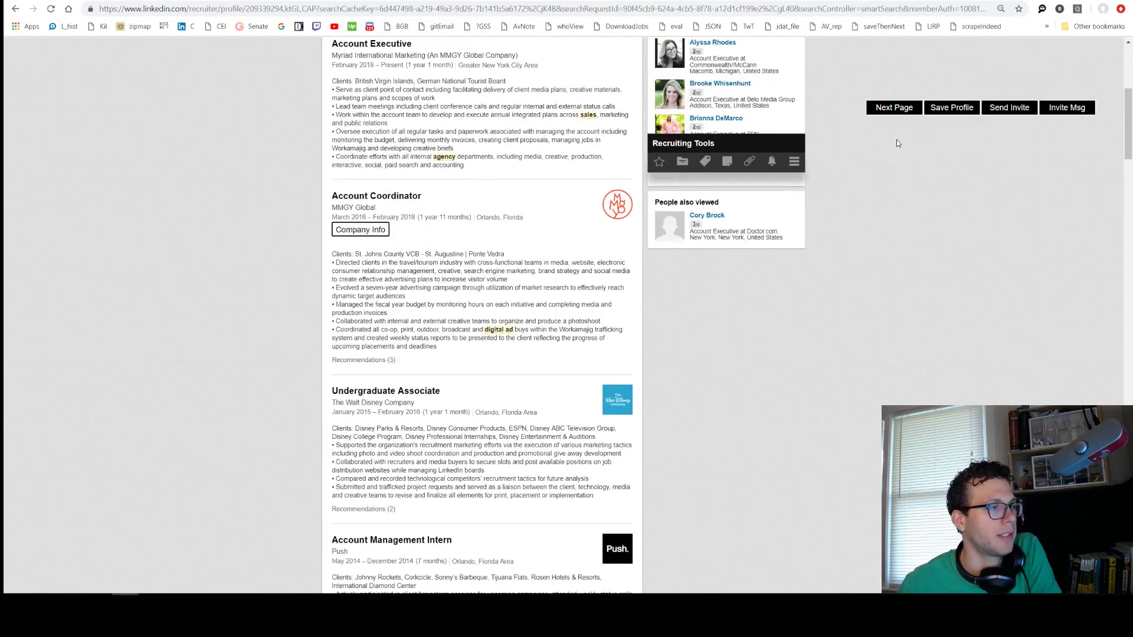
pyautogui.scroll(-3, 898, 143)
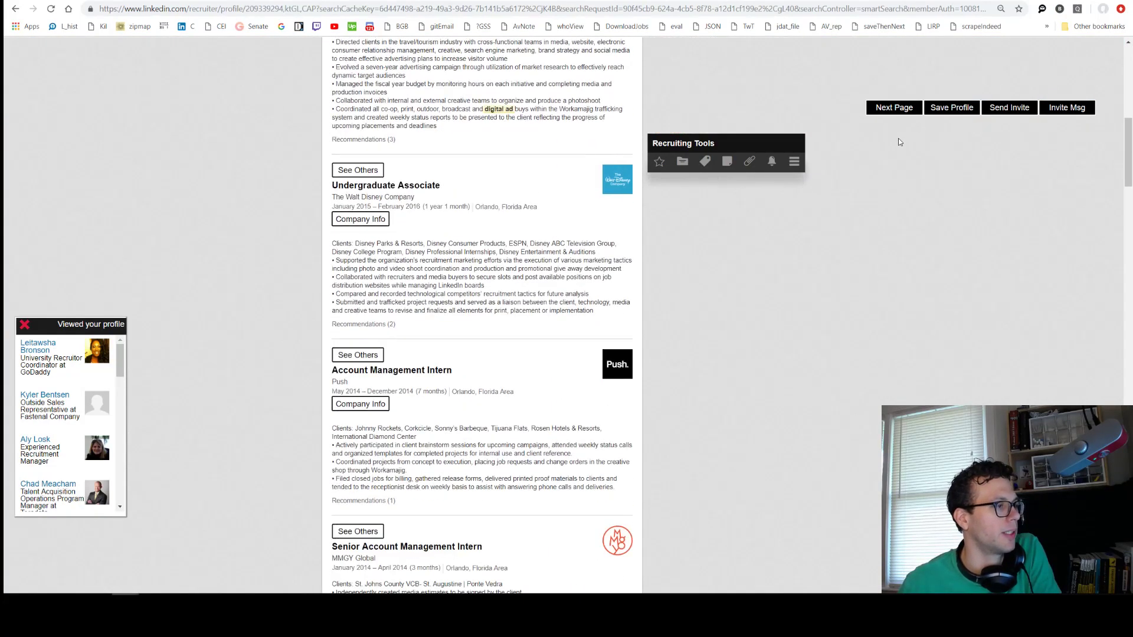
pyautogui.scroll(-15, 899, 142)
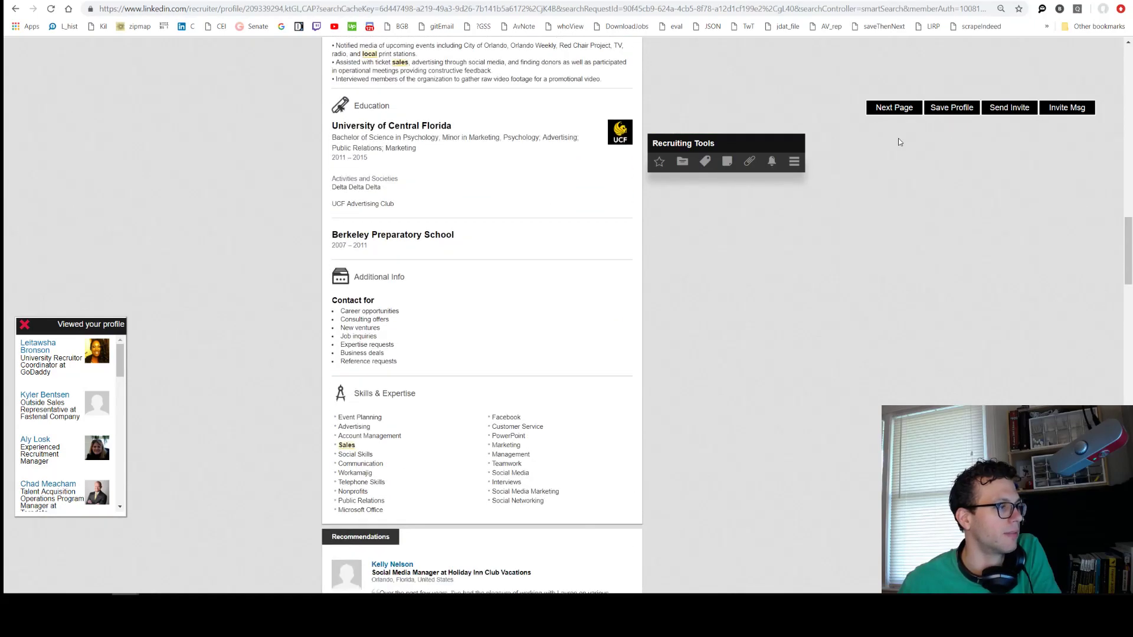
pyautogui.scroll(20, 899, 142)
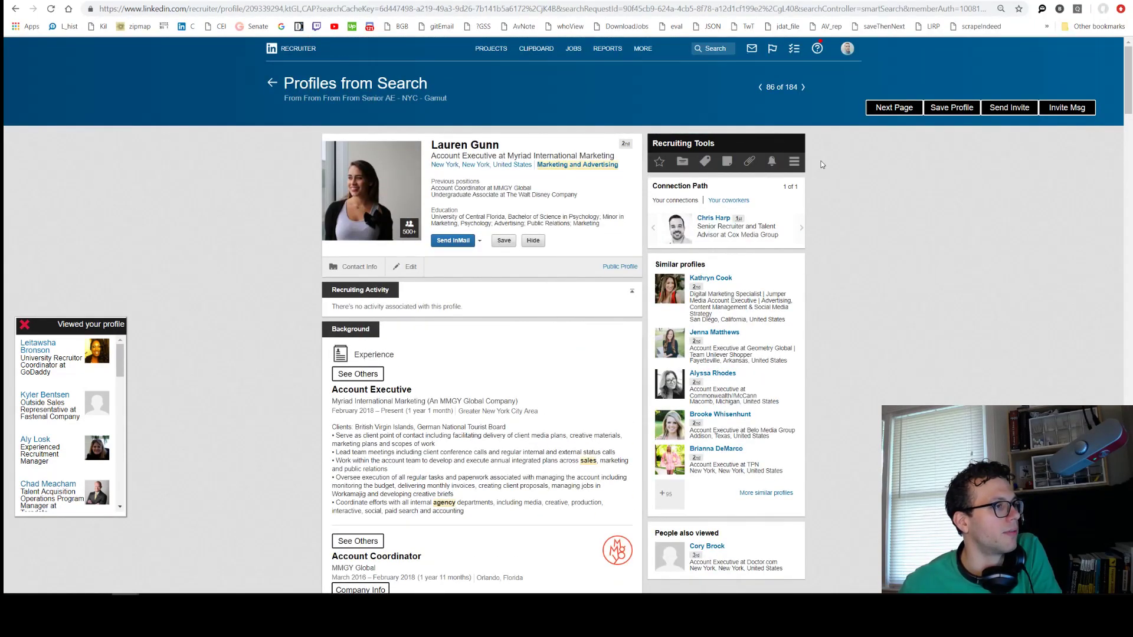
pyautogui.scroll(-3, 820, 164)
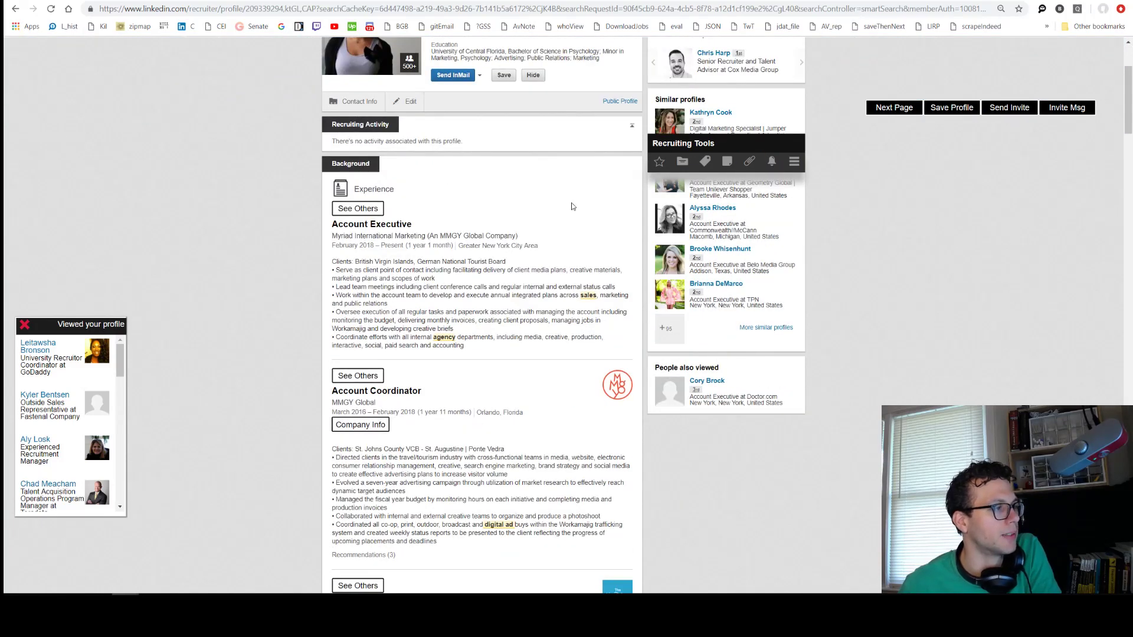